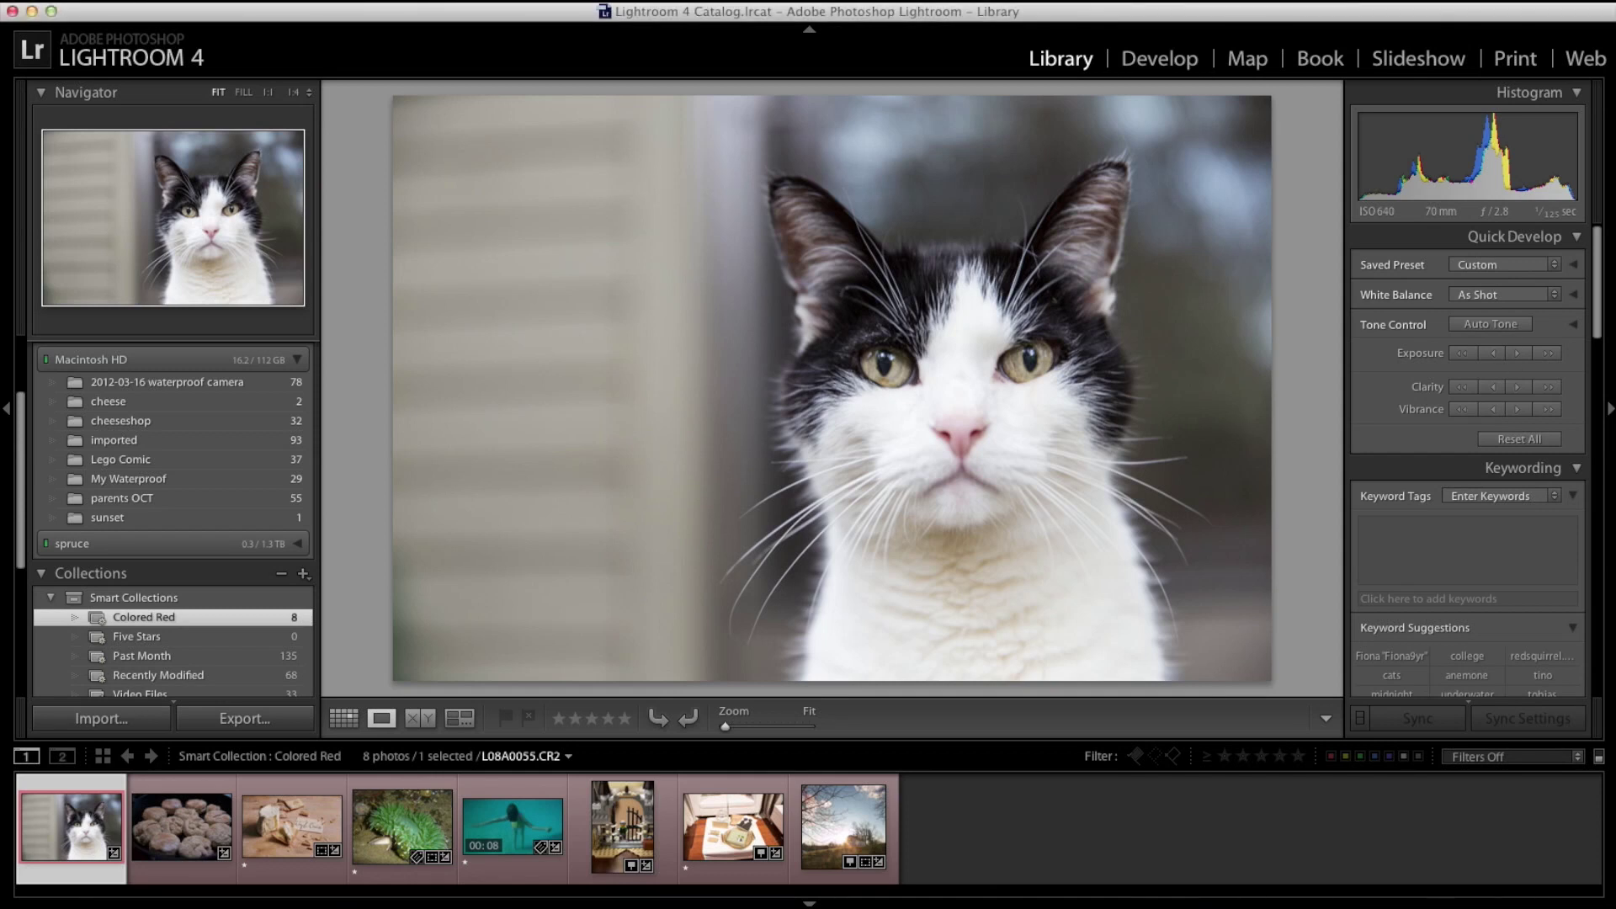
# Scroll the right-hand Library panels down past Quick Develop and Keywording to the cat photo's Metadata
pyautogui.scroll(-5, 1479, 465)
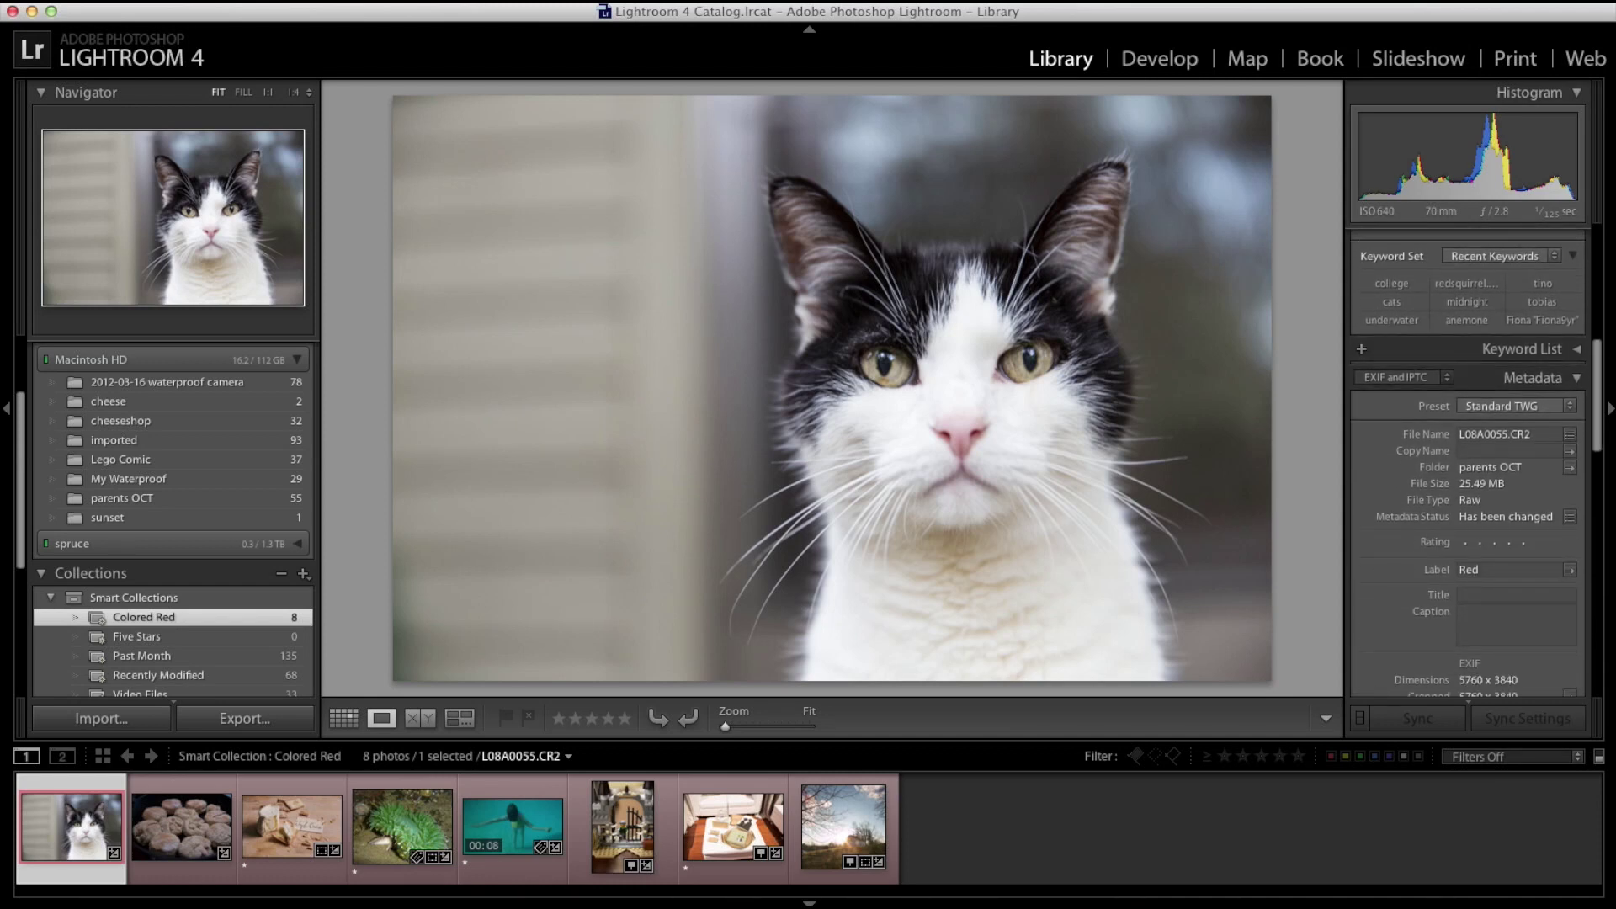
pyautogui.scroll(-4, 1475, 463)
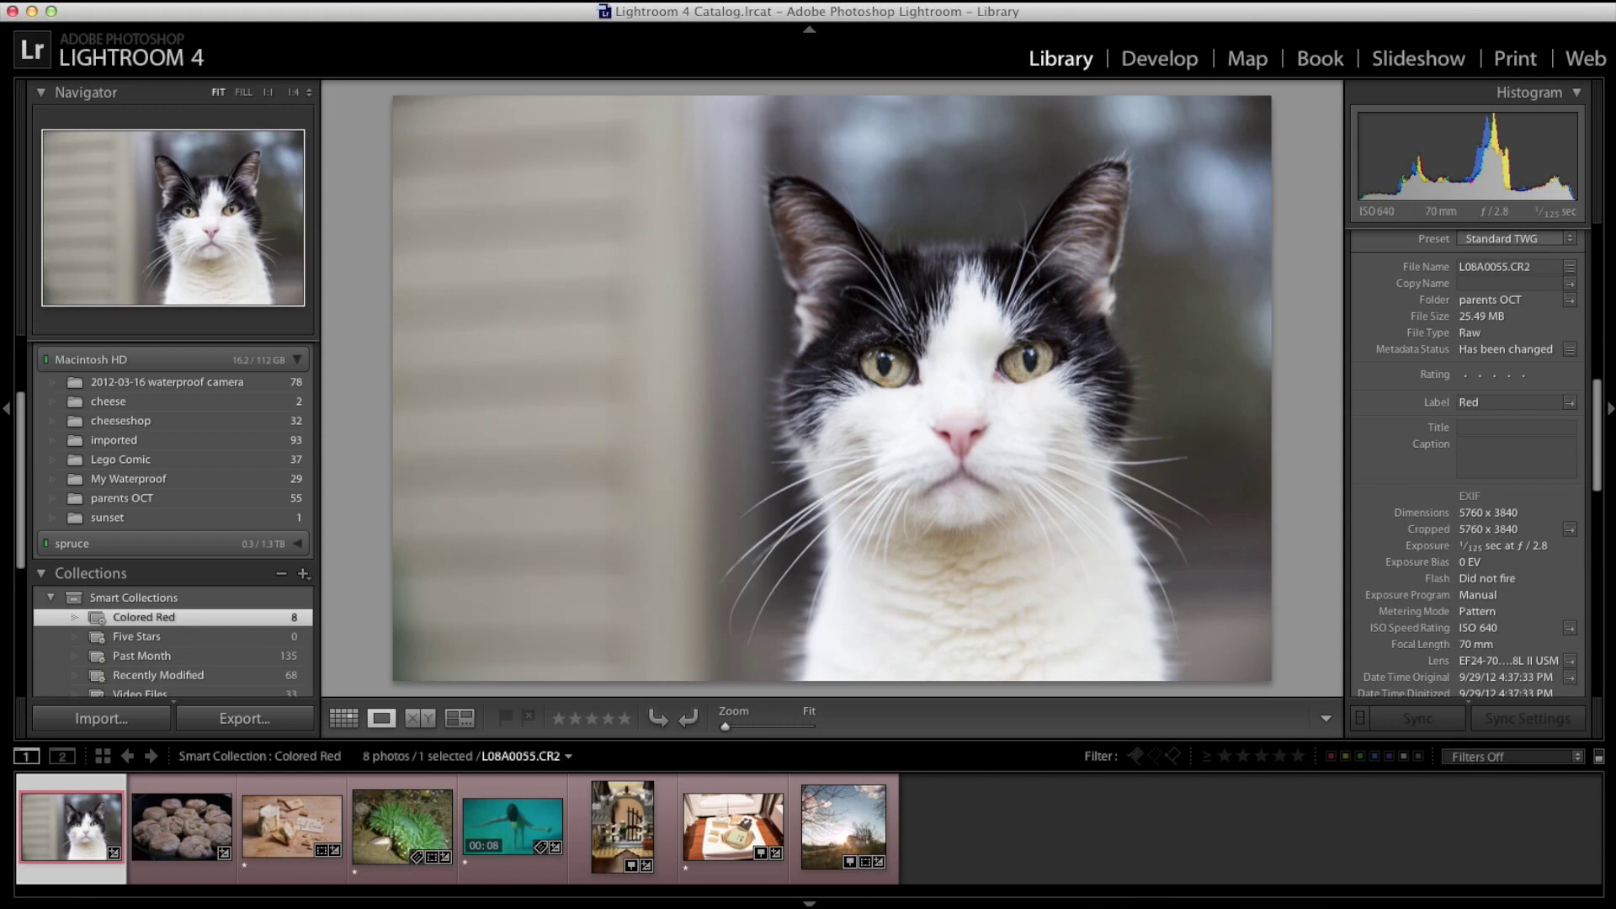
pyautogui.moveTo(1602, 432); pyautogui.dragTo(1608, 358)
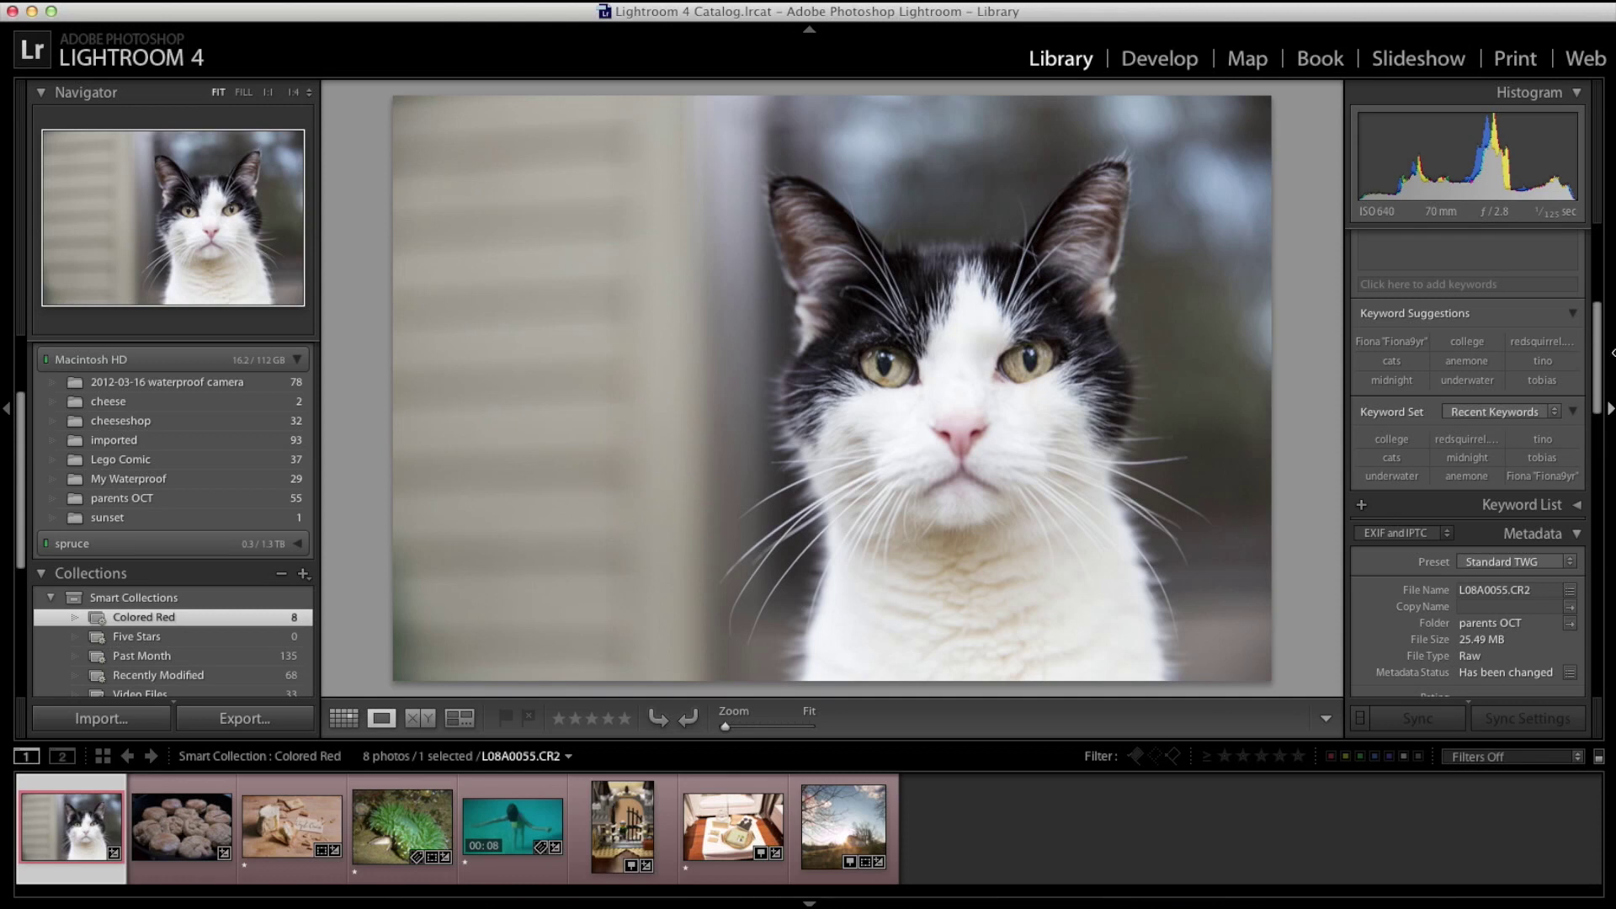
# Open the cat photo in Develop, lower Exposure from +0.35 to −0.35, and convert it to Black & White
pyautogui.press('d')
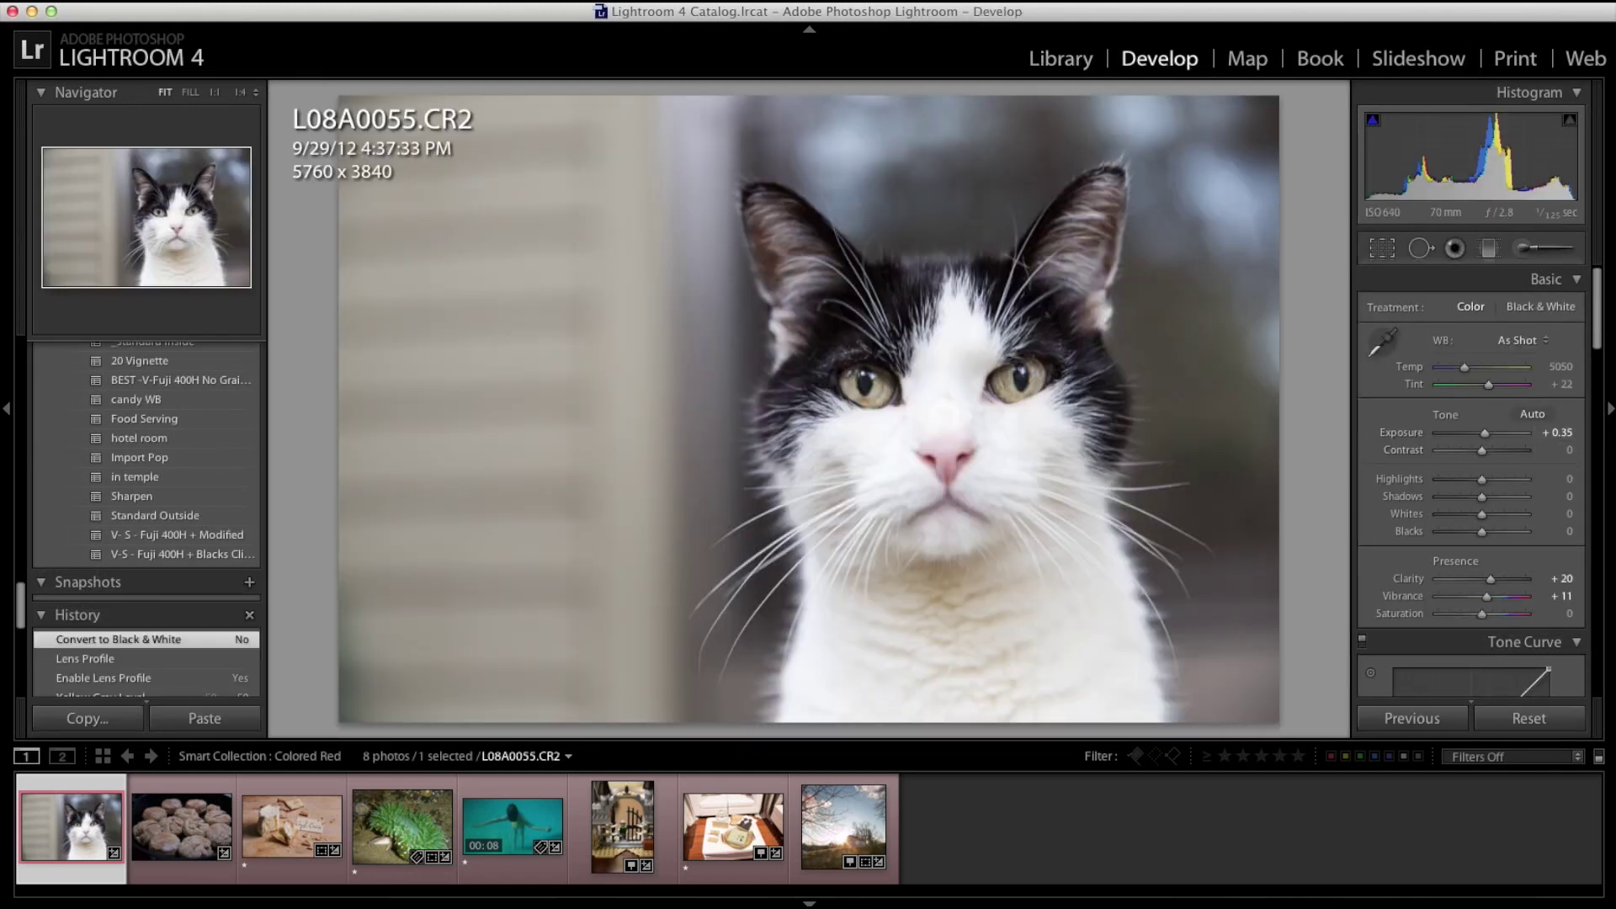
pyautogui.scroll(-1, 1602, 333)
pyautogui.scroll(1, 1603, 328)
pyautogui.scroll(-1, 1602, 328)
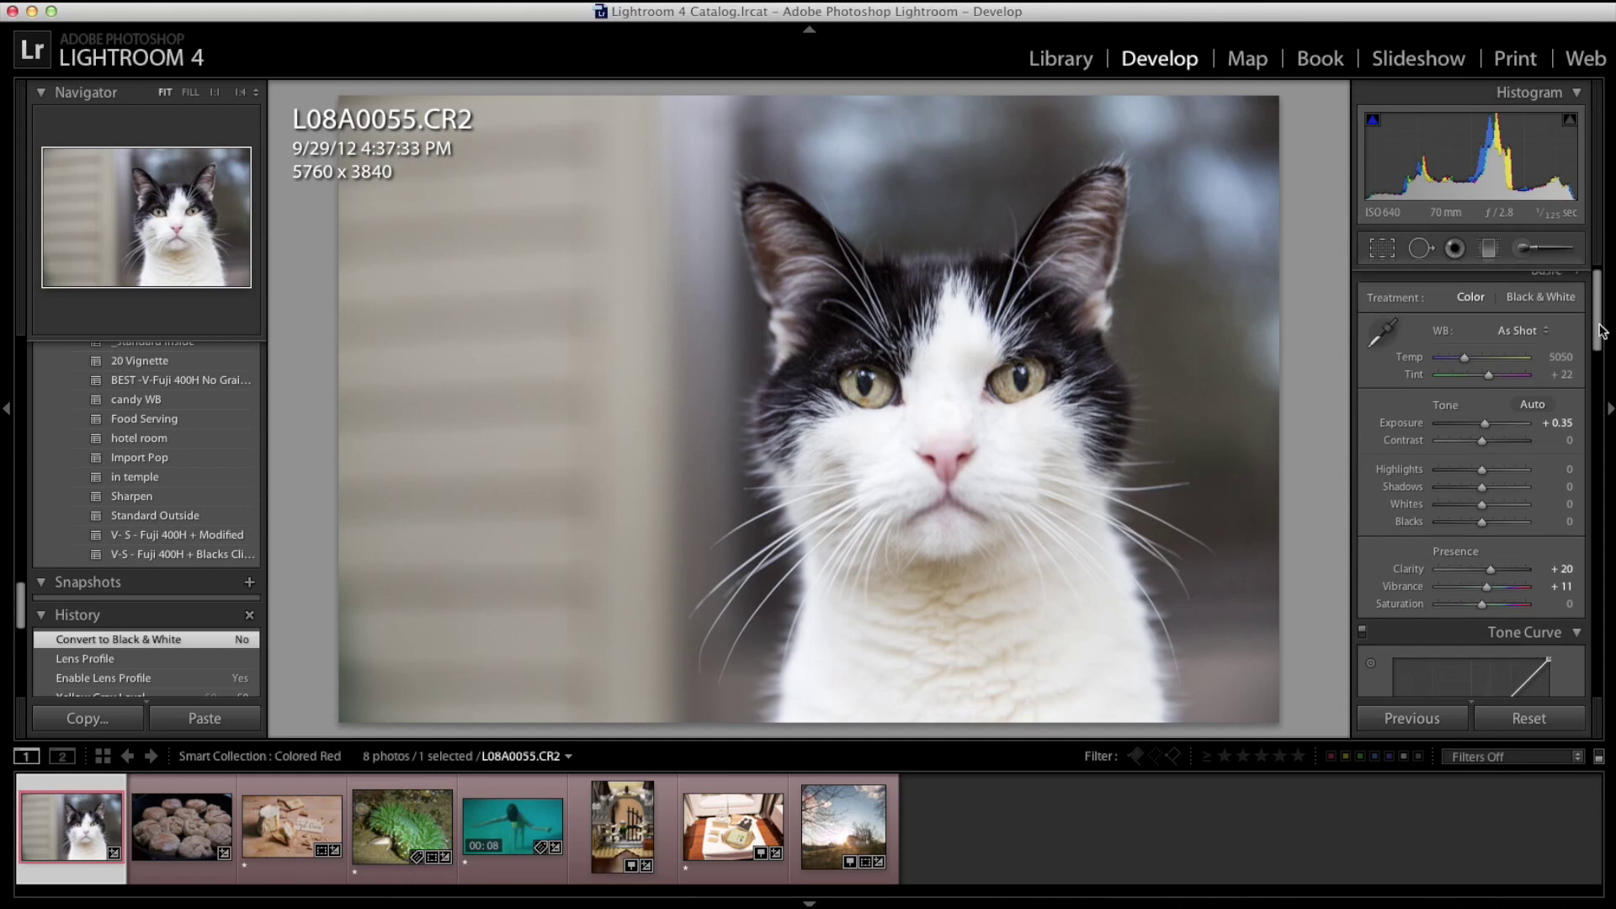
pyautogui.scroll(1, 1602, 329)
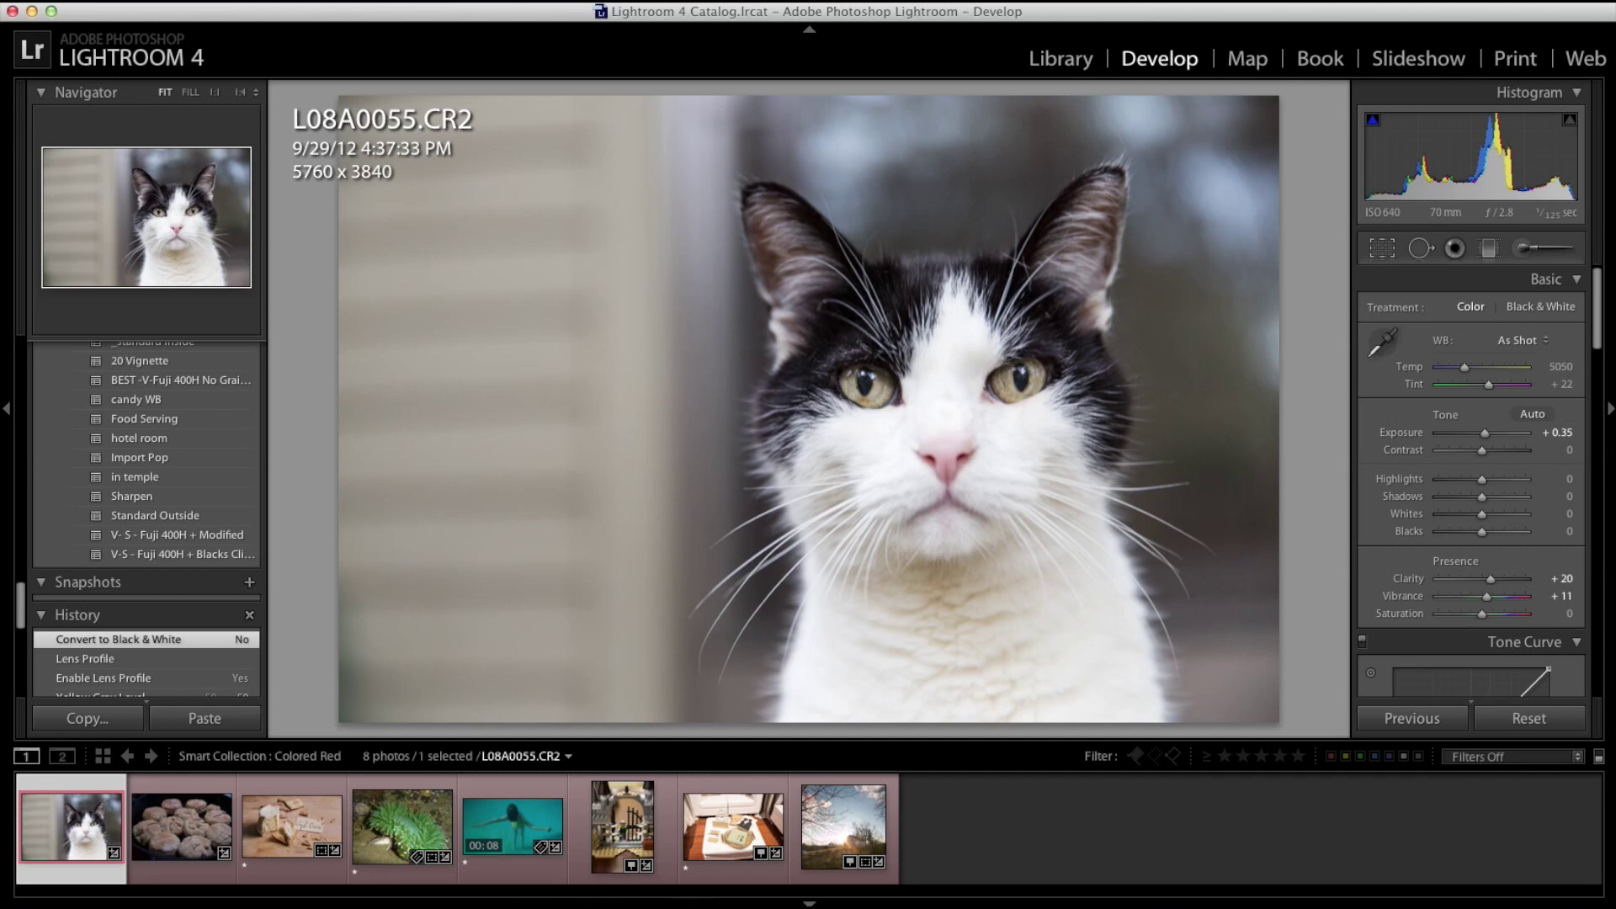
pyautogui.scroll(-1, 1606, 324)
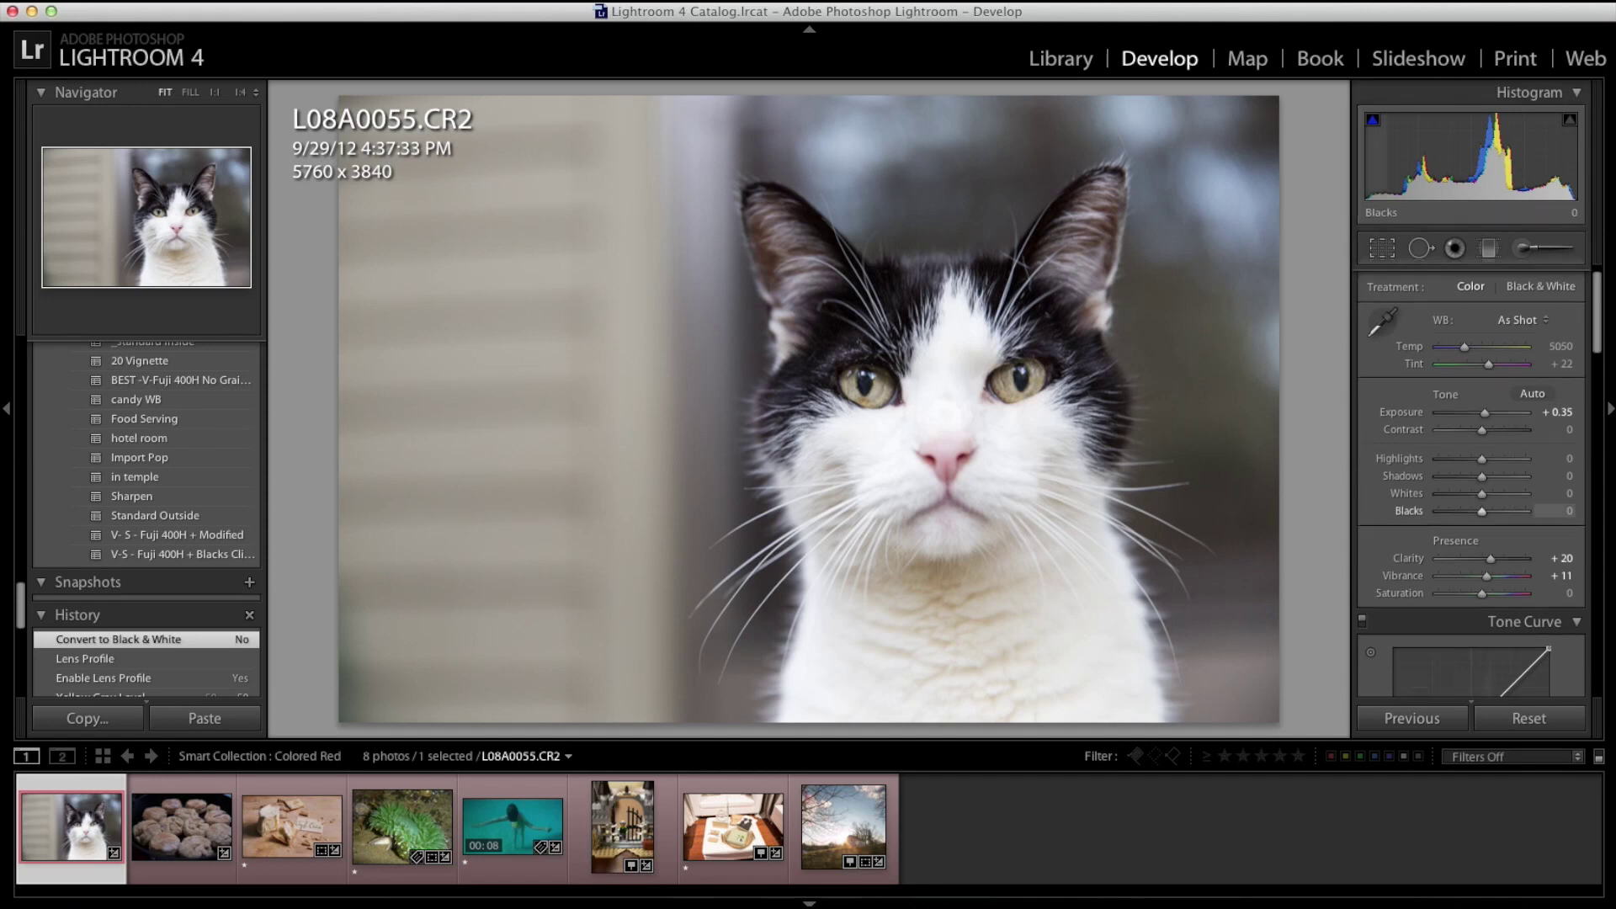
pyautogui.scroll(1, 1597, 324)
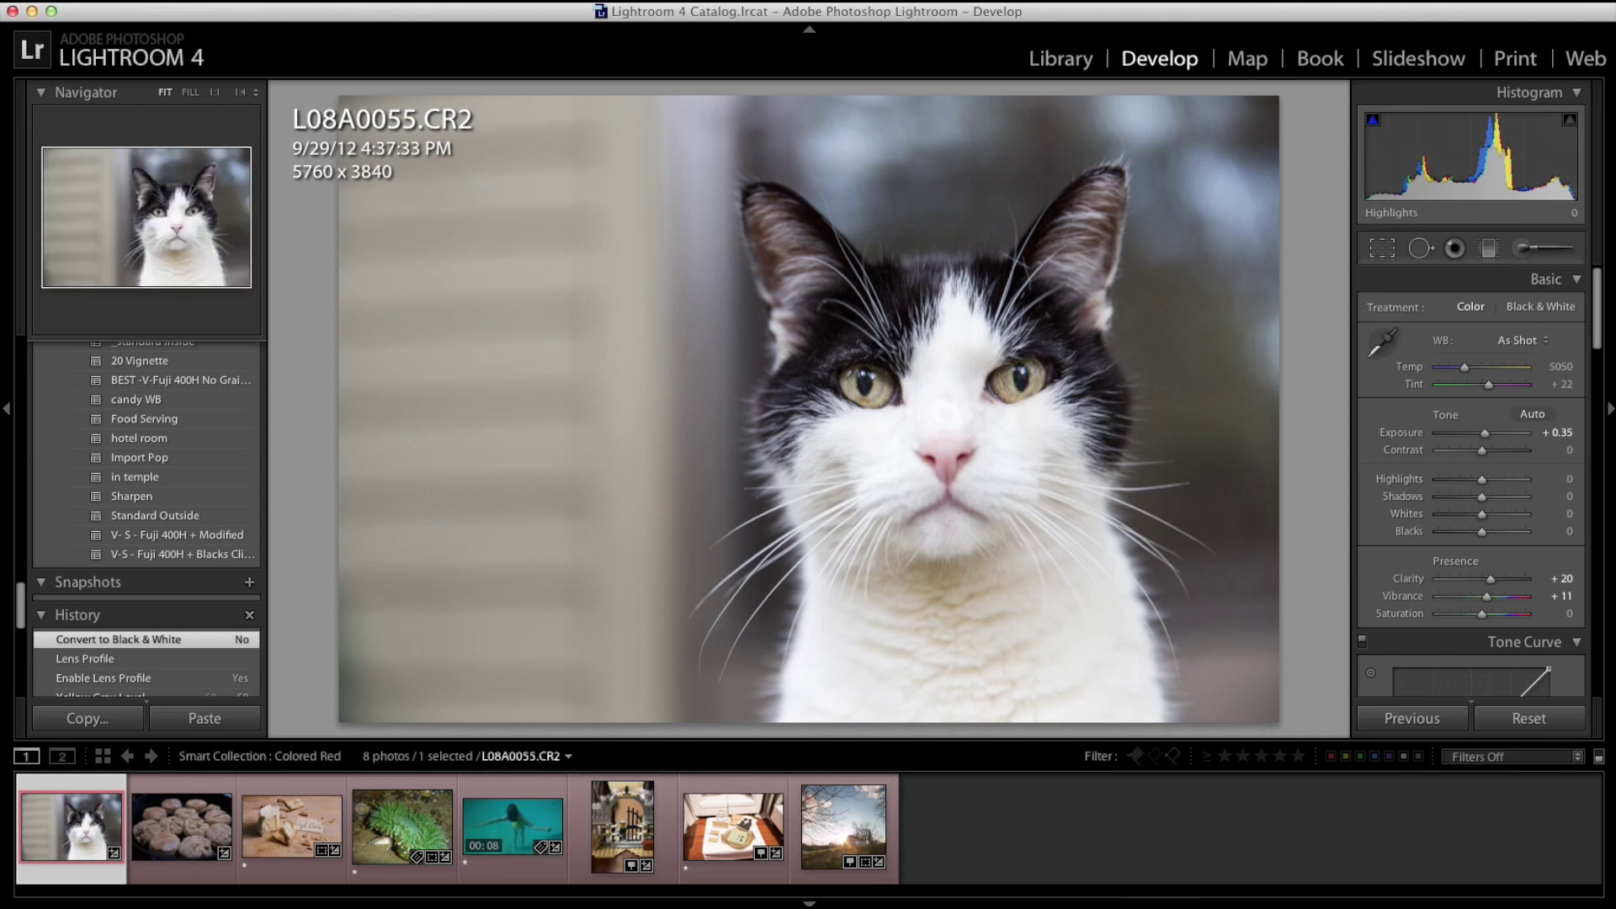
pyautogui.moveTo(1485, 433); pyautogui.dragTo(1480, 437)
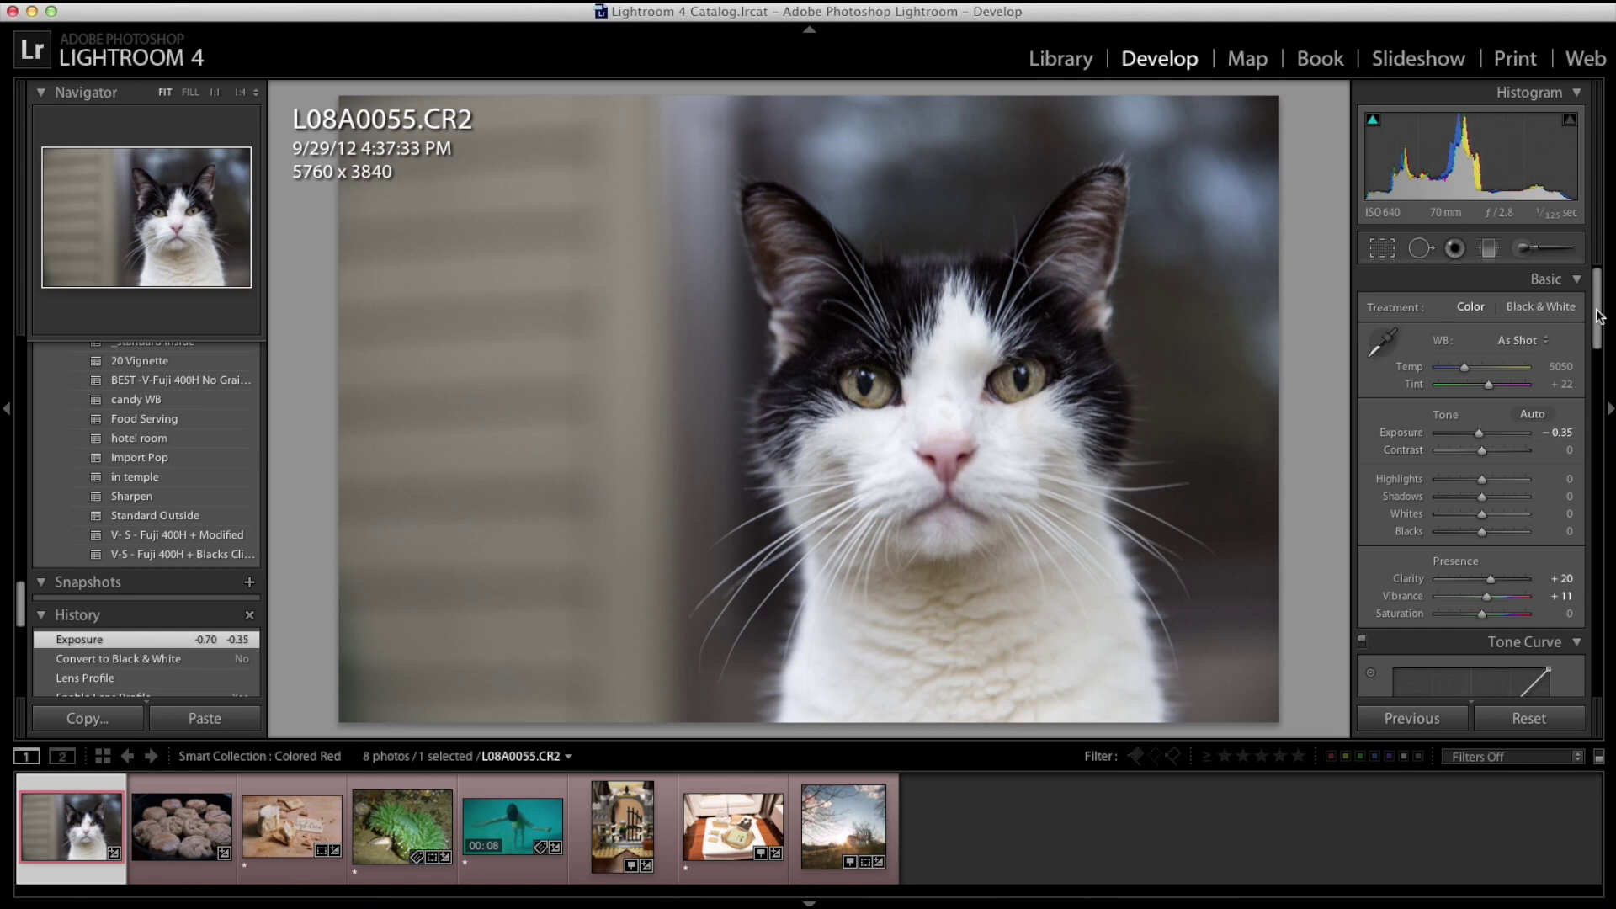
pyautogui.press('v')
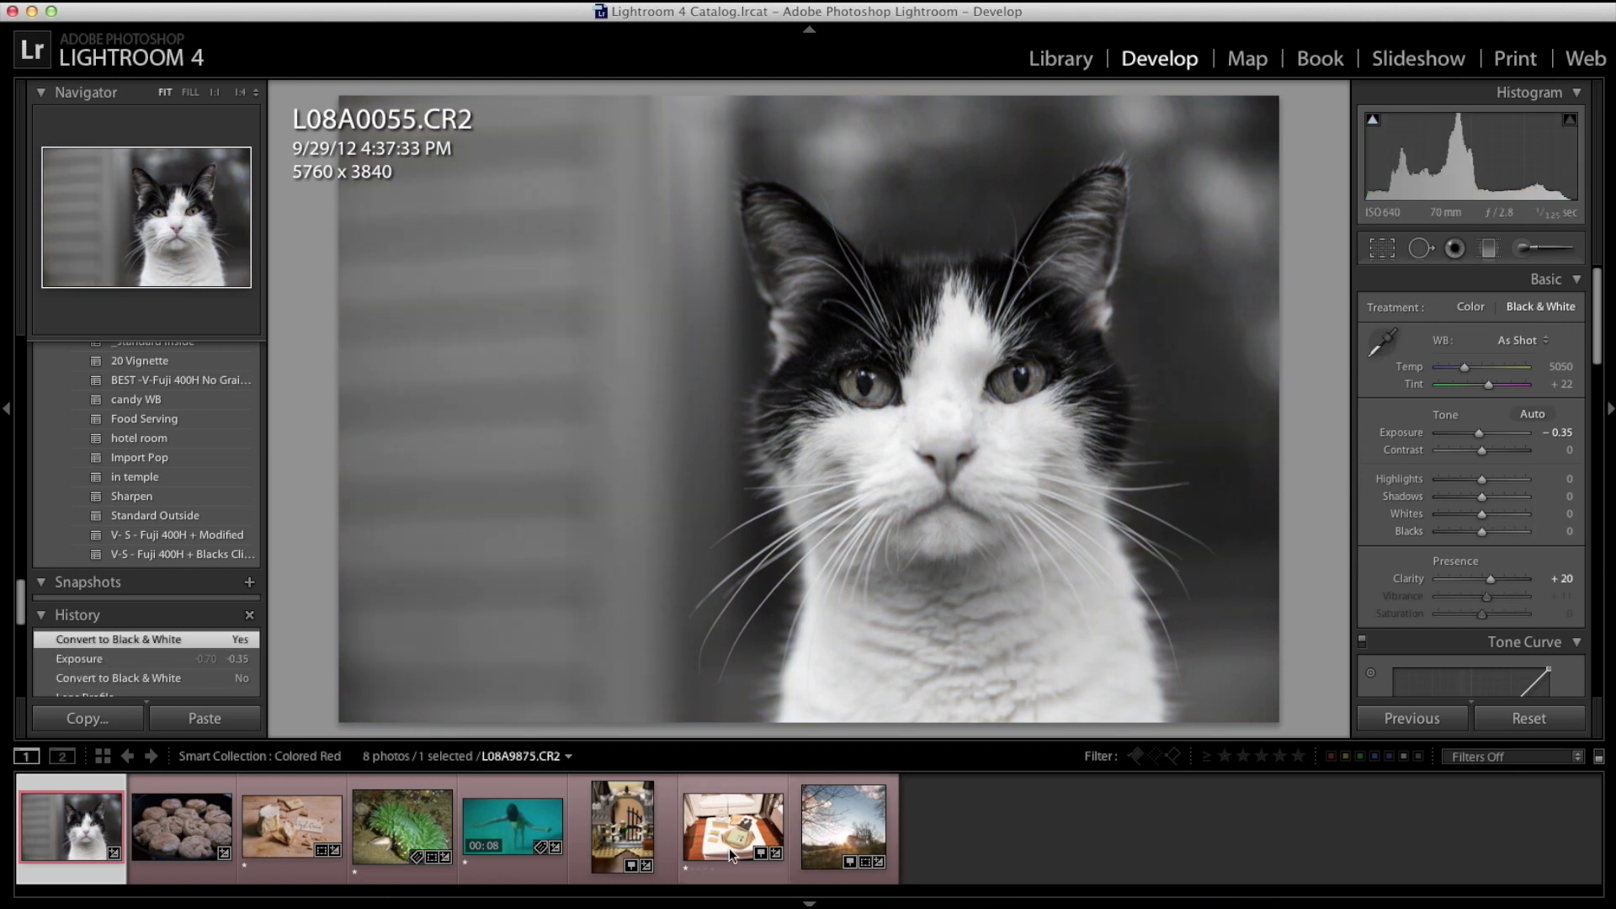
# Flip to the sunlit house photo and back, then set the cat photo's Treatment to Color
pyautogui.click(844, 828)
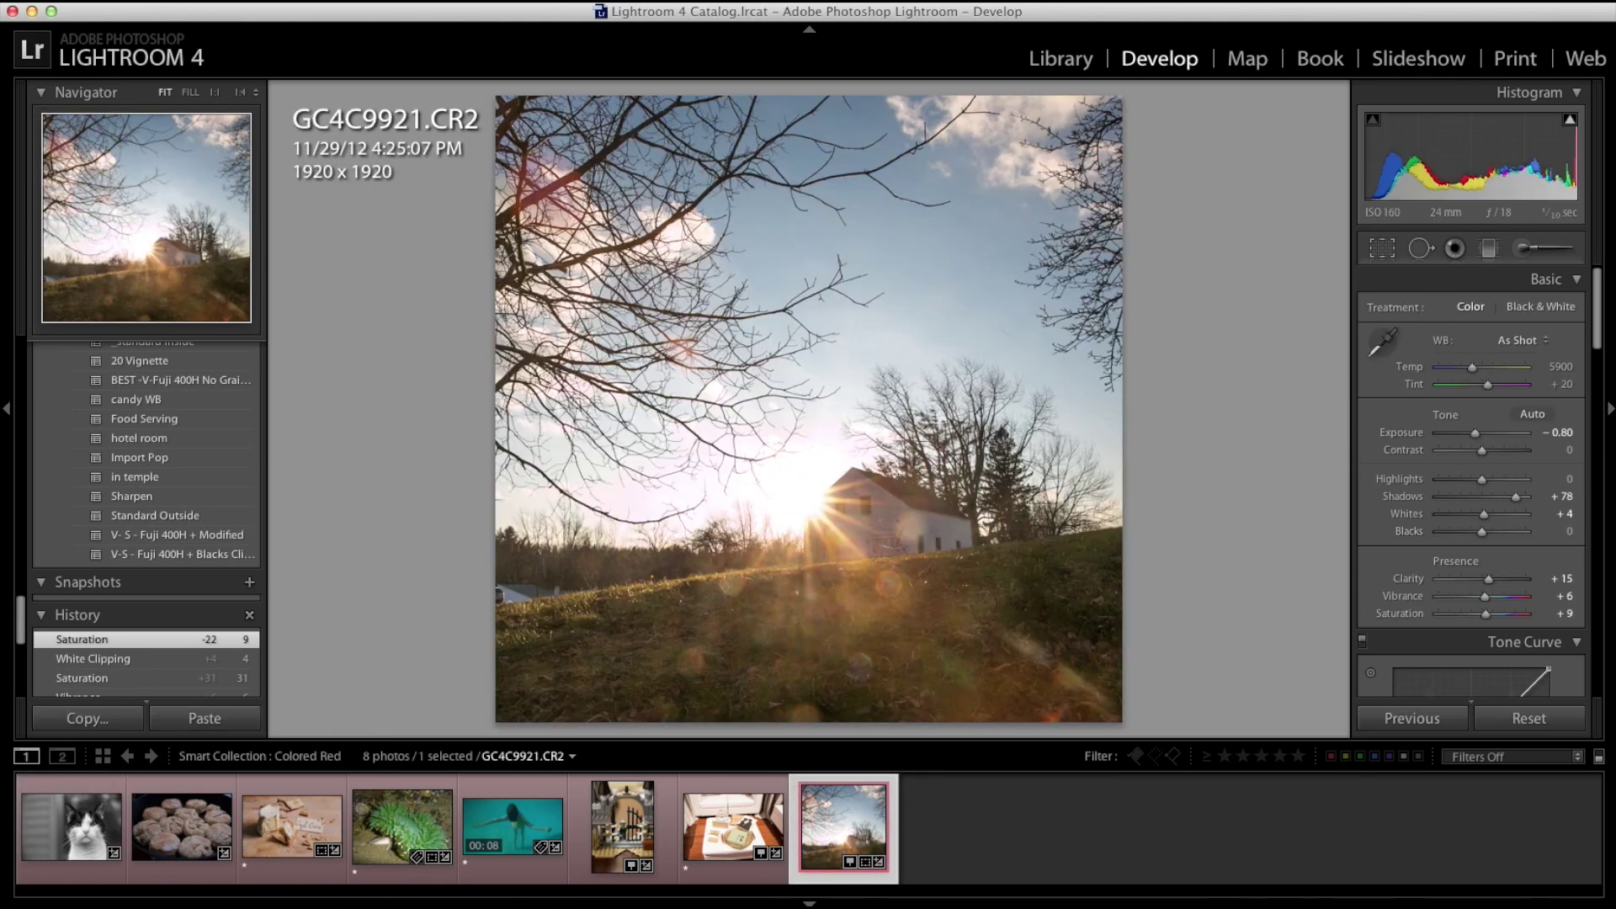
pyautogui.click(72, 828)
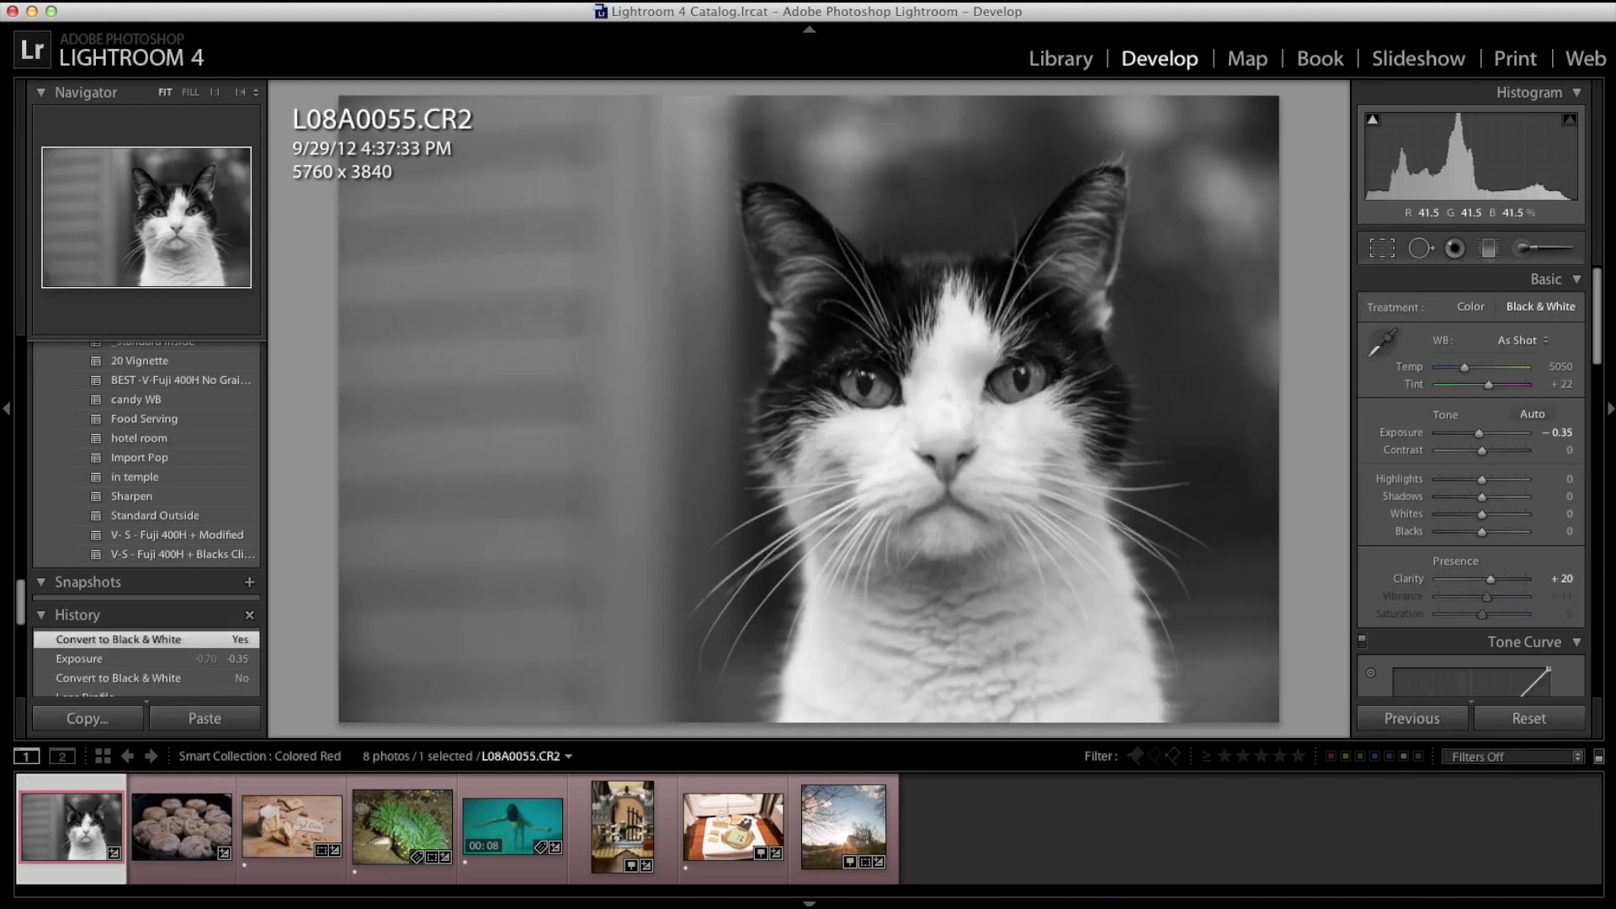
pyautogui.click(1472, 308)
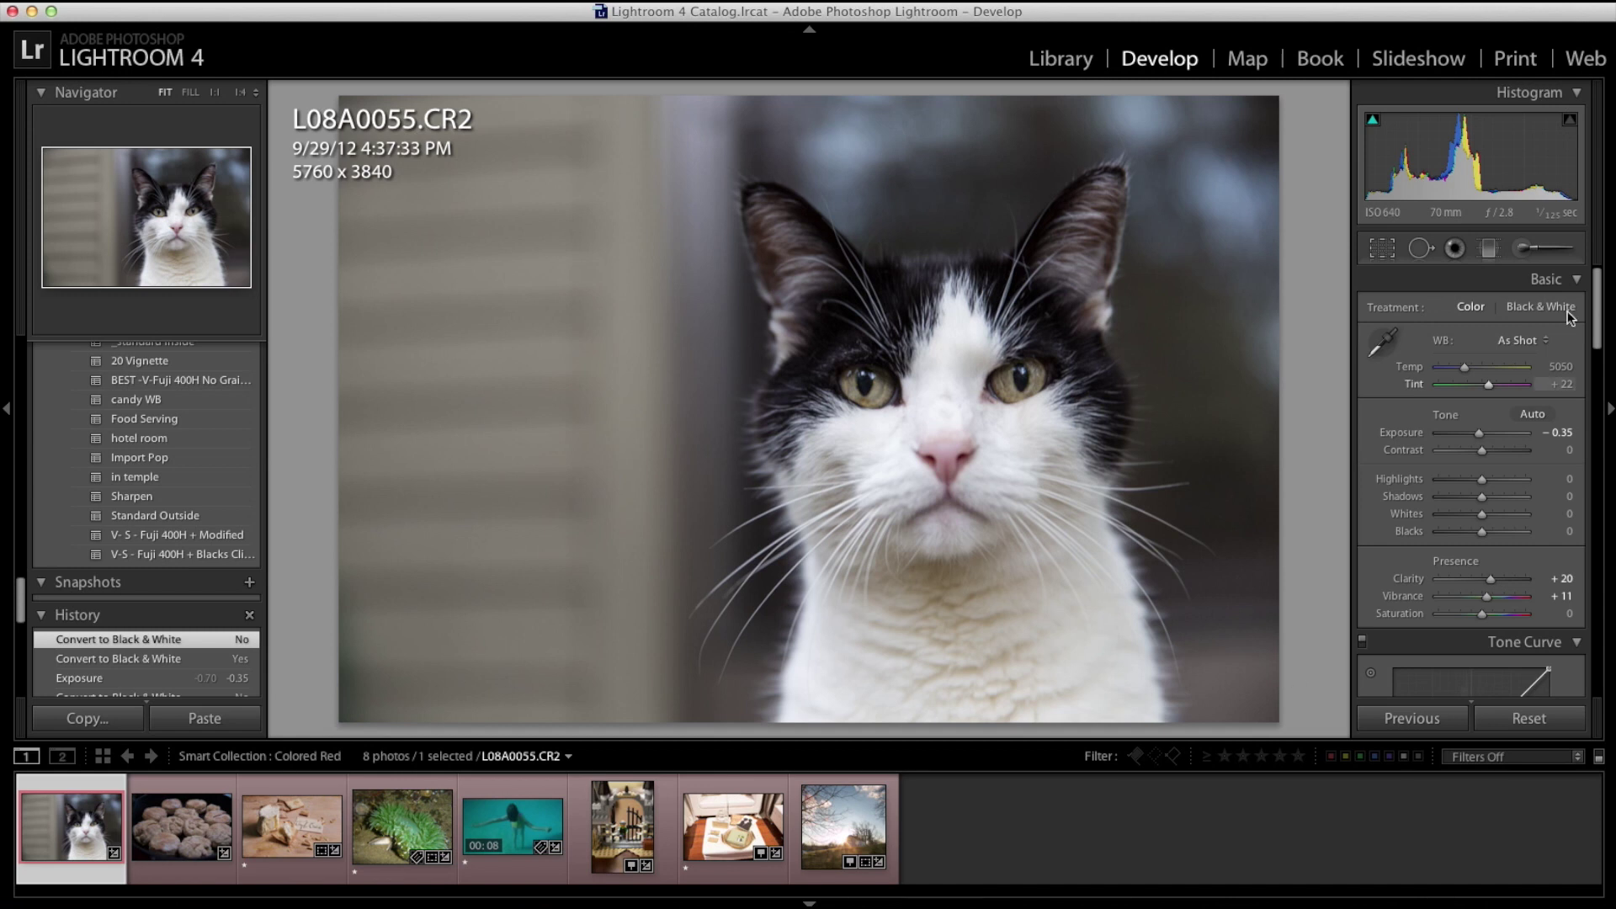
pyautogui.scroll(-1, 1602, 288)
pyautogui.scroll(-15, 1472, 484)
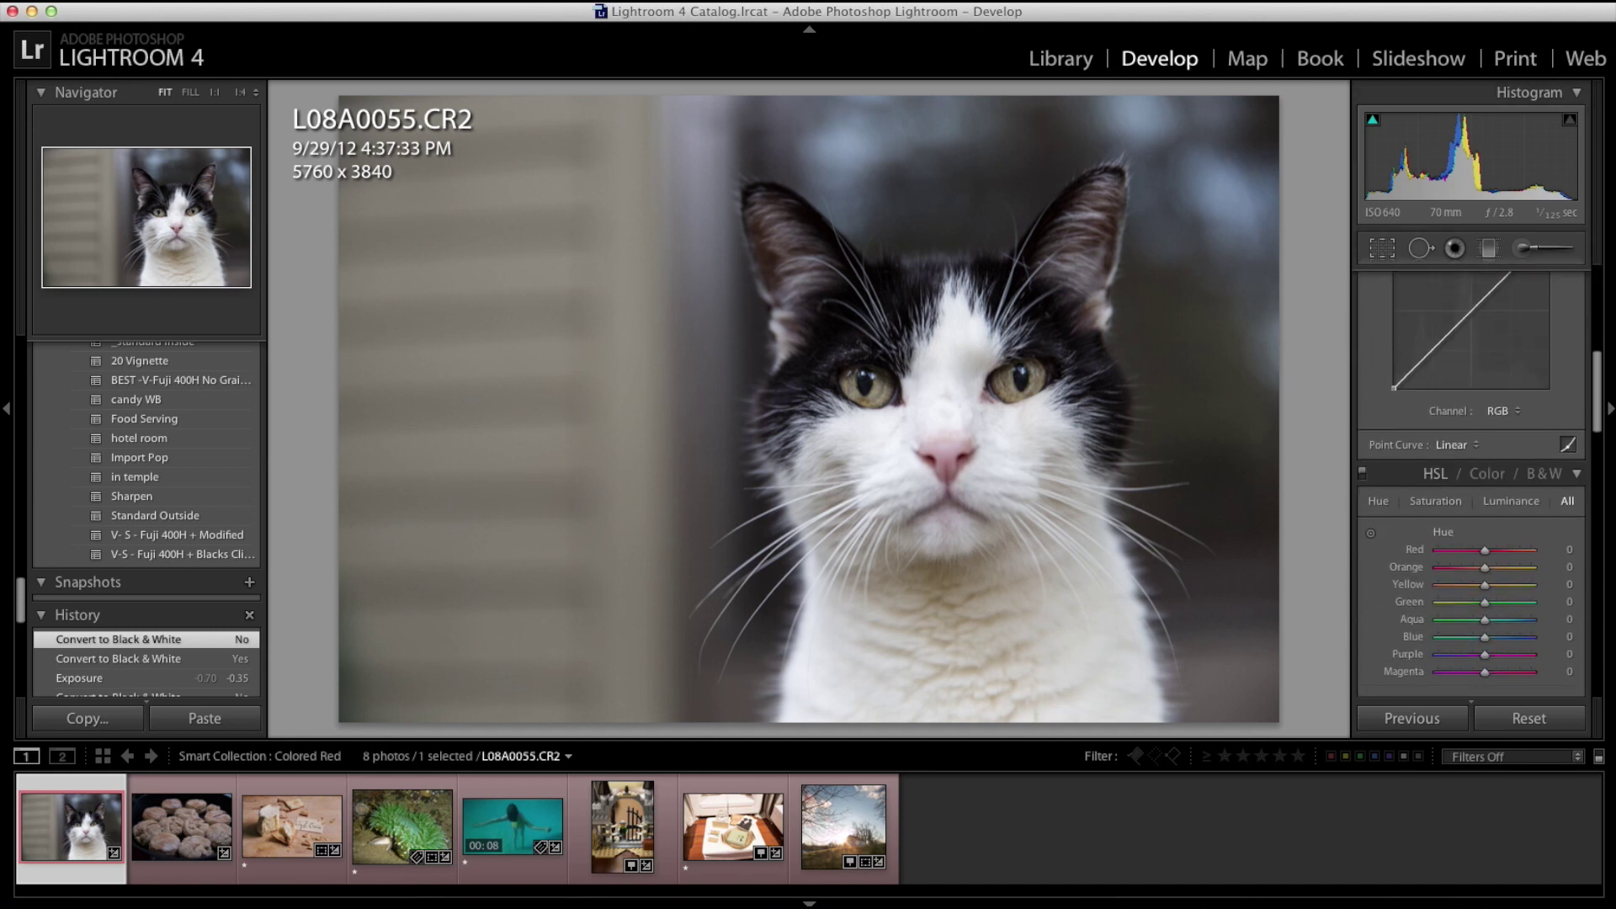
pyautogui.scroll(-12, 1468, 545)
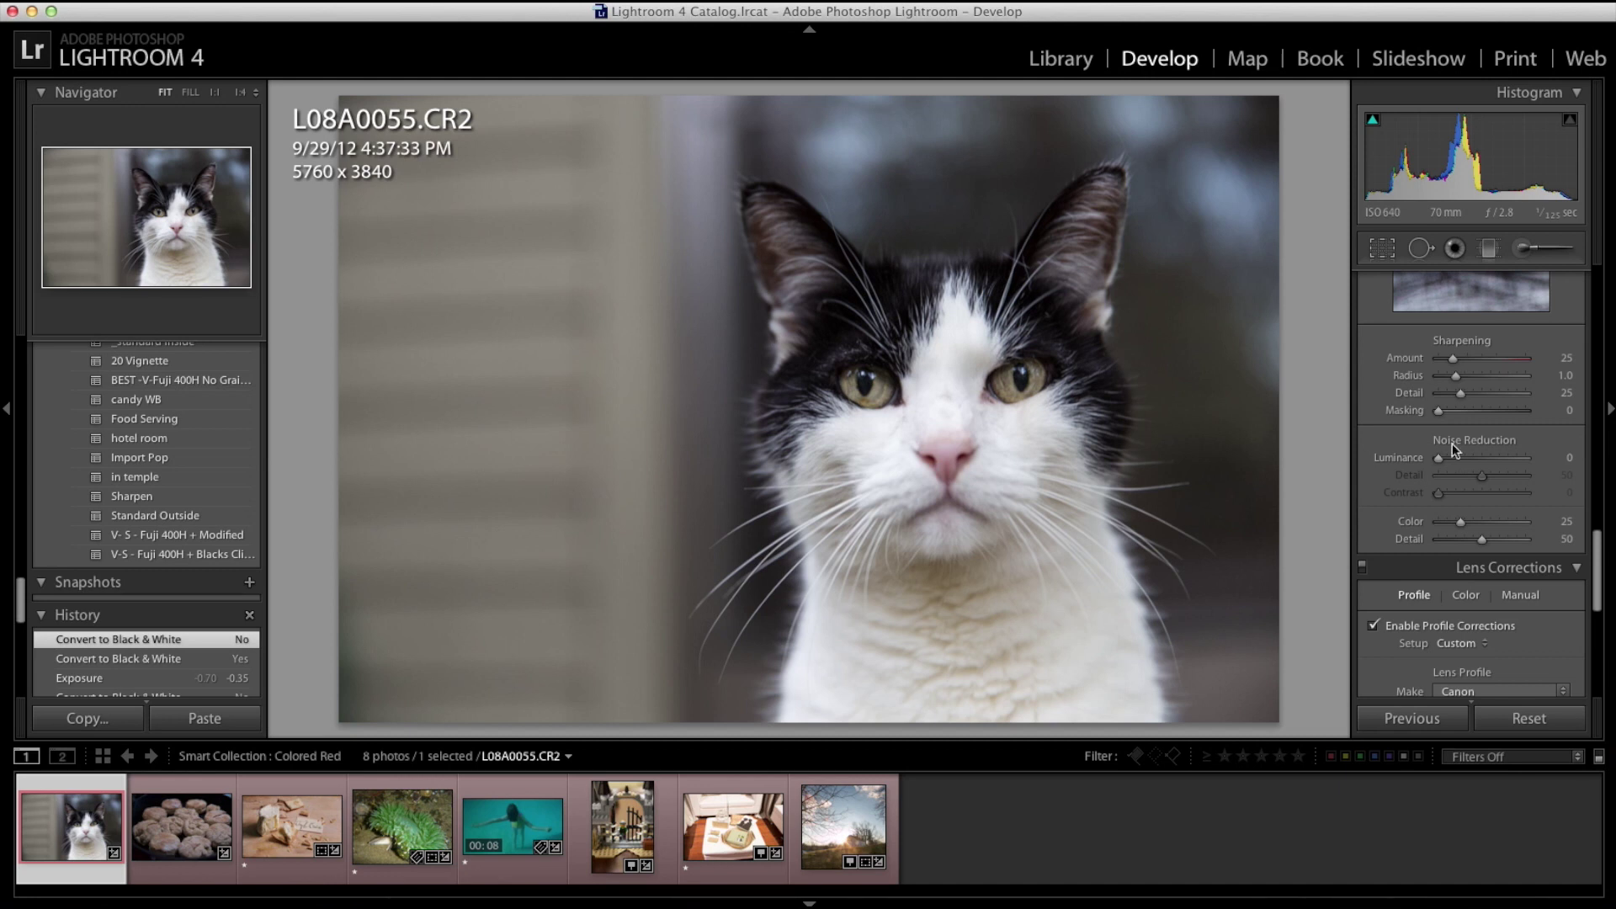
pyautogui.scroll(-5, 1471, 484)
pyautogui.scroll(-1, 1470, 484)
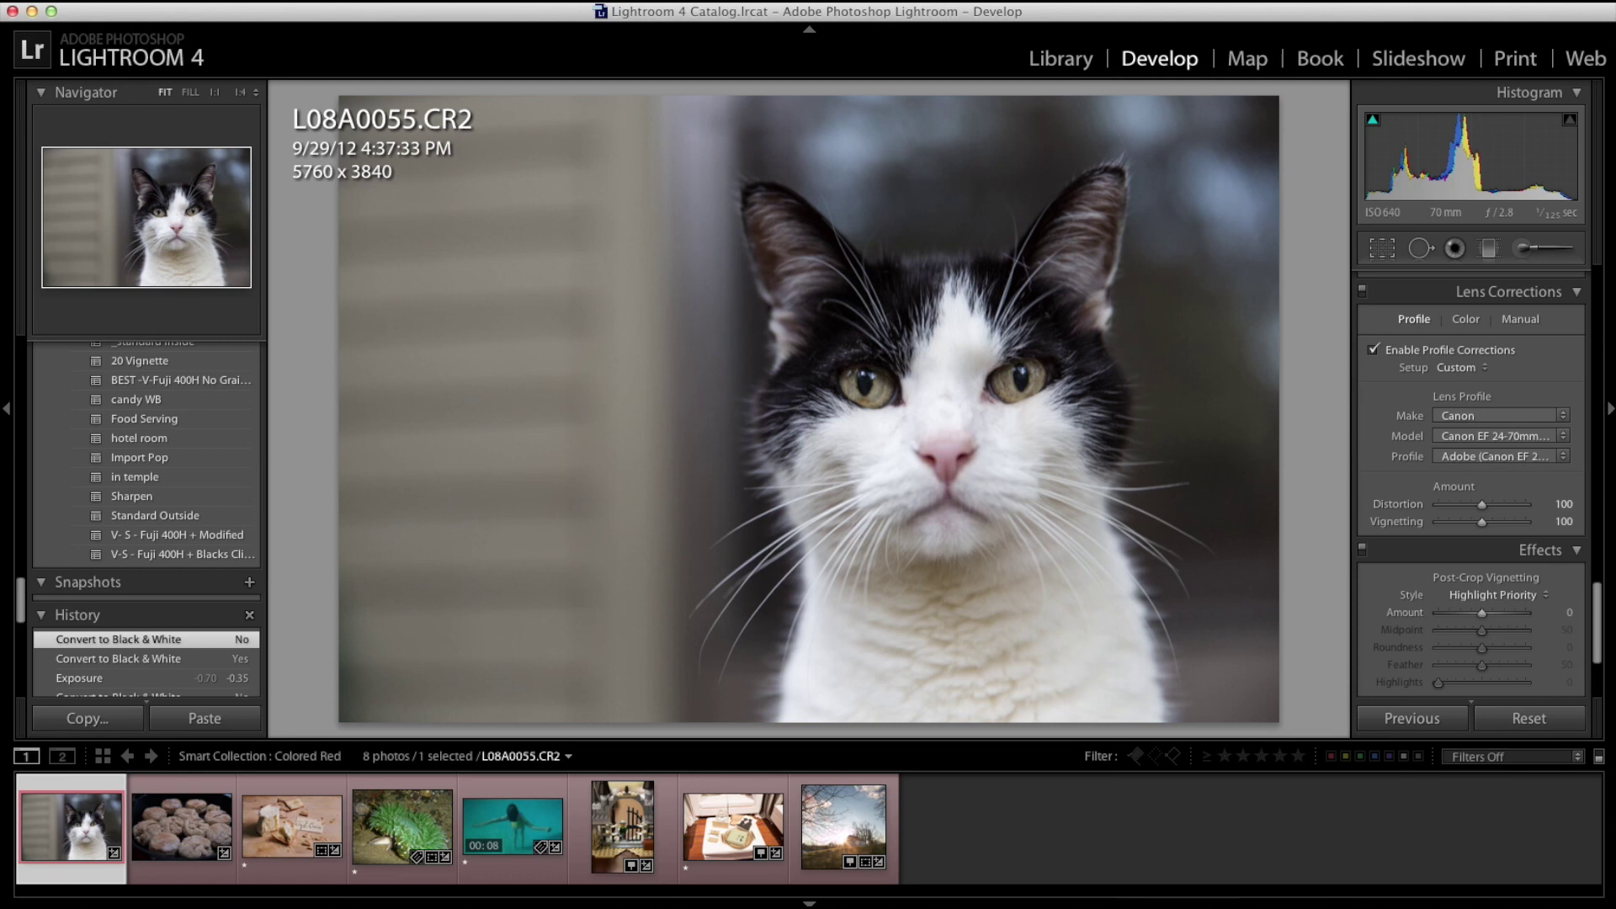
pyautogui.scroll(-3, 1471, 480)
pyautogui.scroll(10, 1472, 480)
pyautogui.scroll(6, 1472, 489)
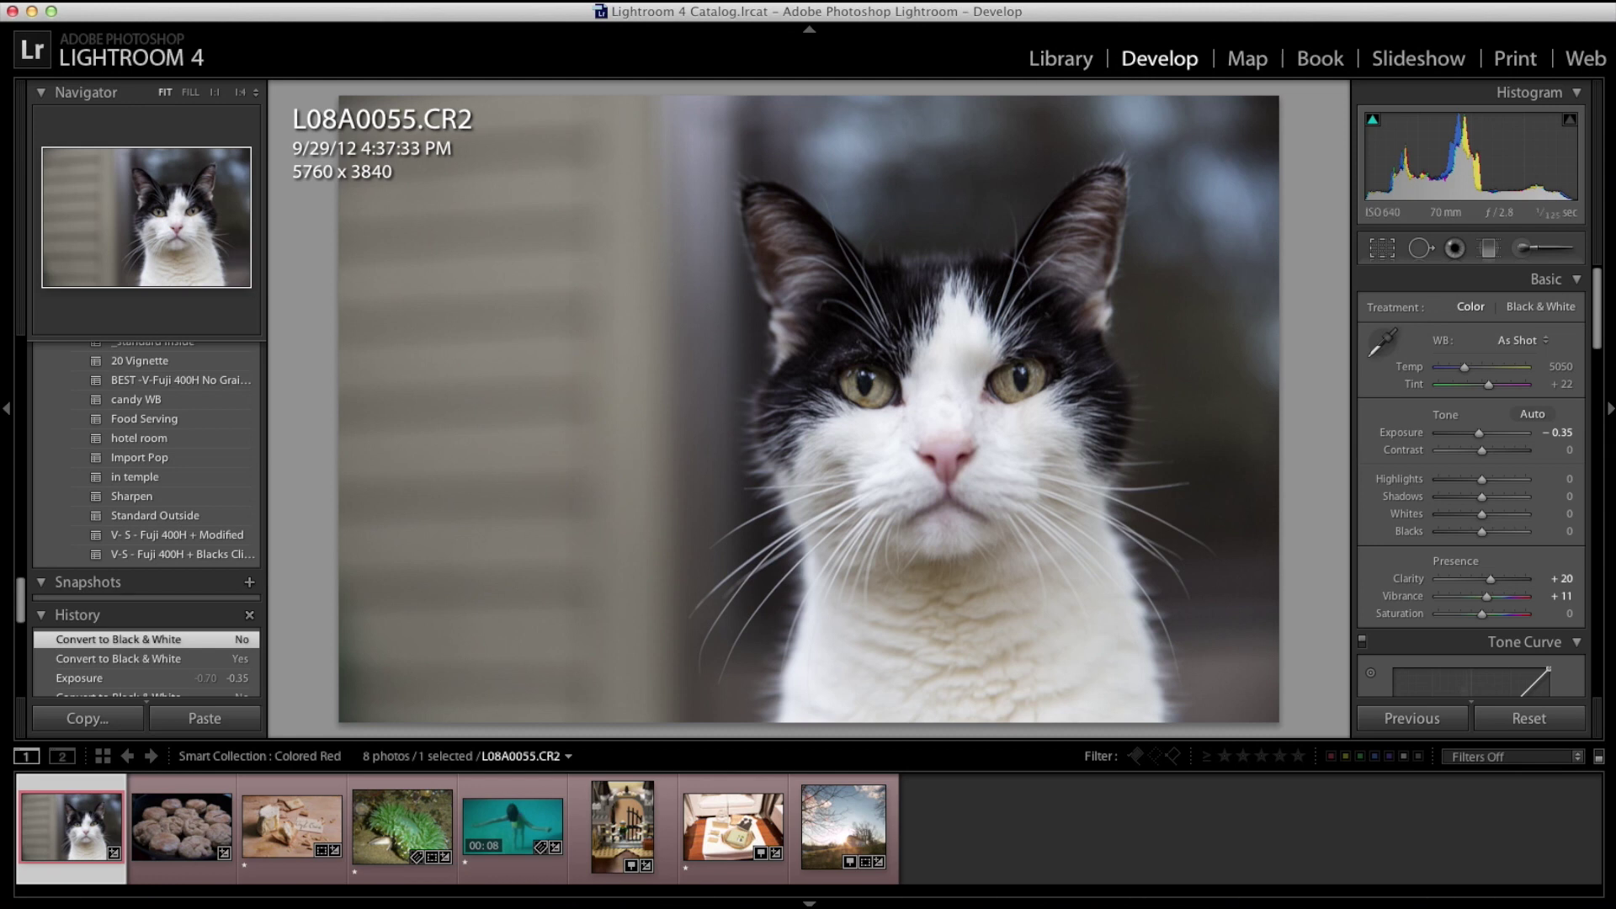
# Switch to the Map module and select the green anemone photo to see its location pin
pyautogui.click(1248, 58)
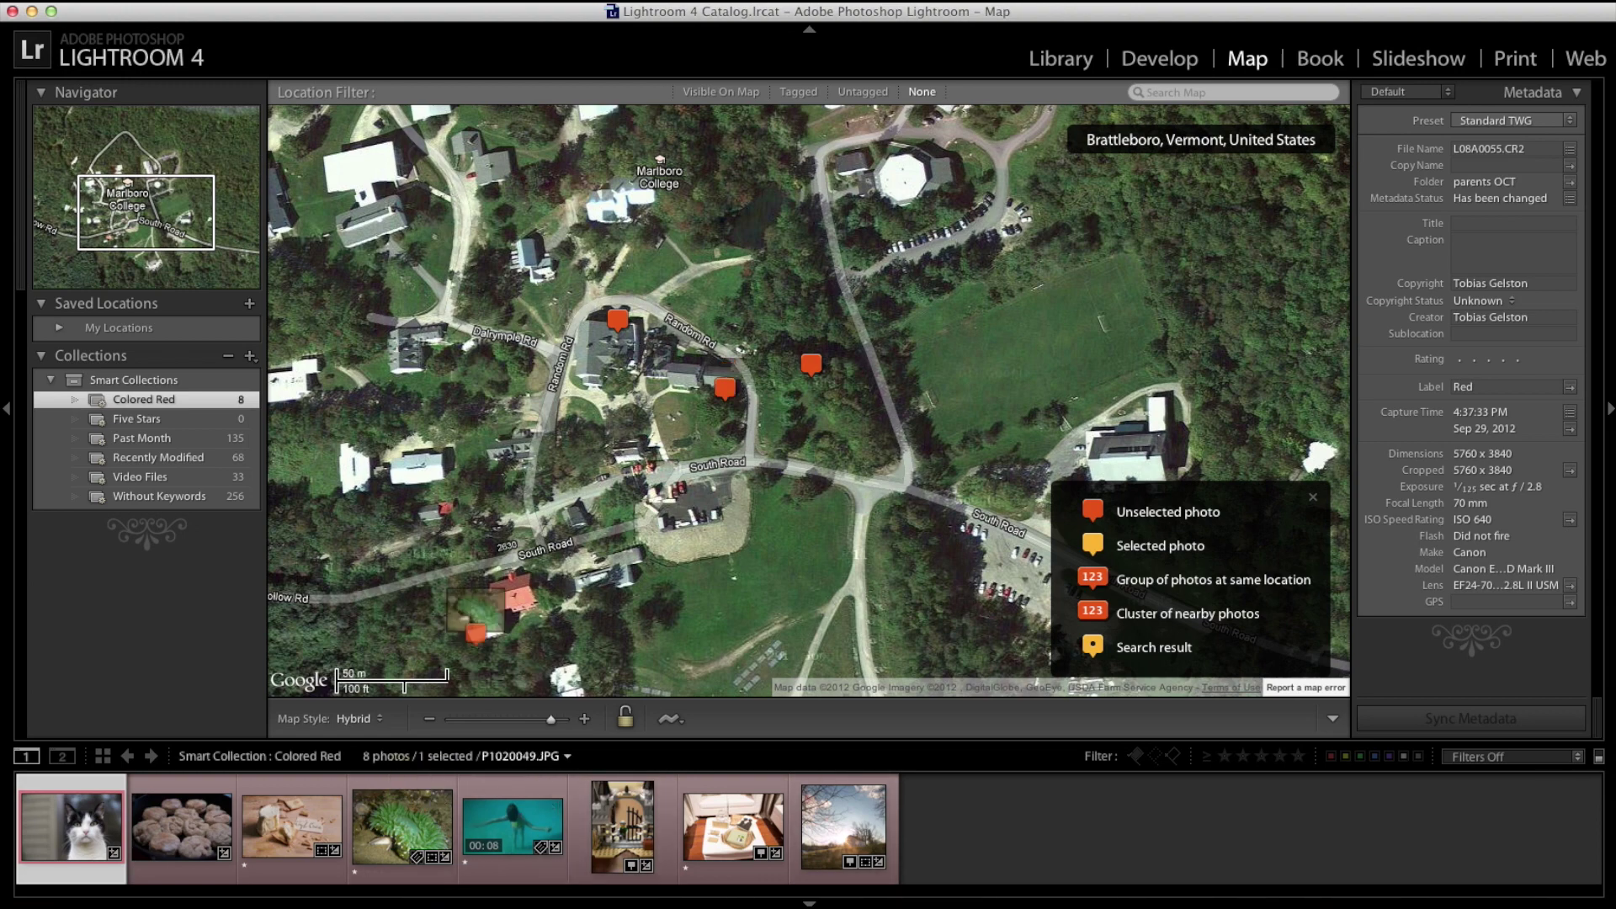
pyautogui.click(403, 825)
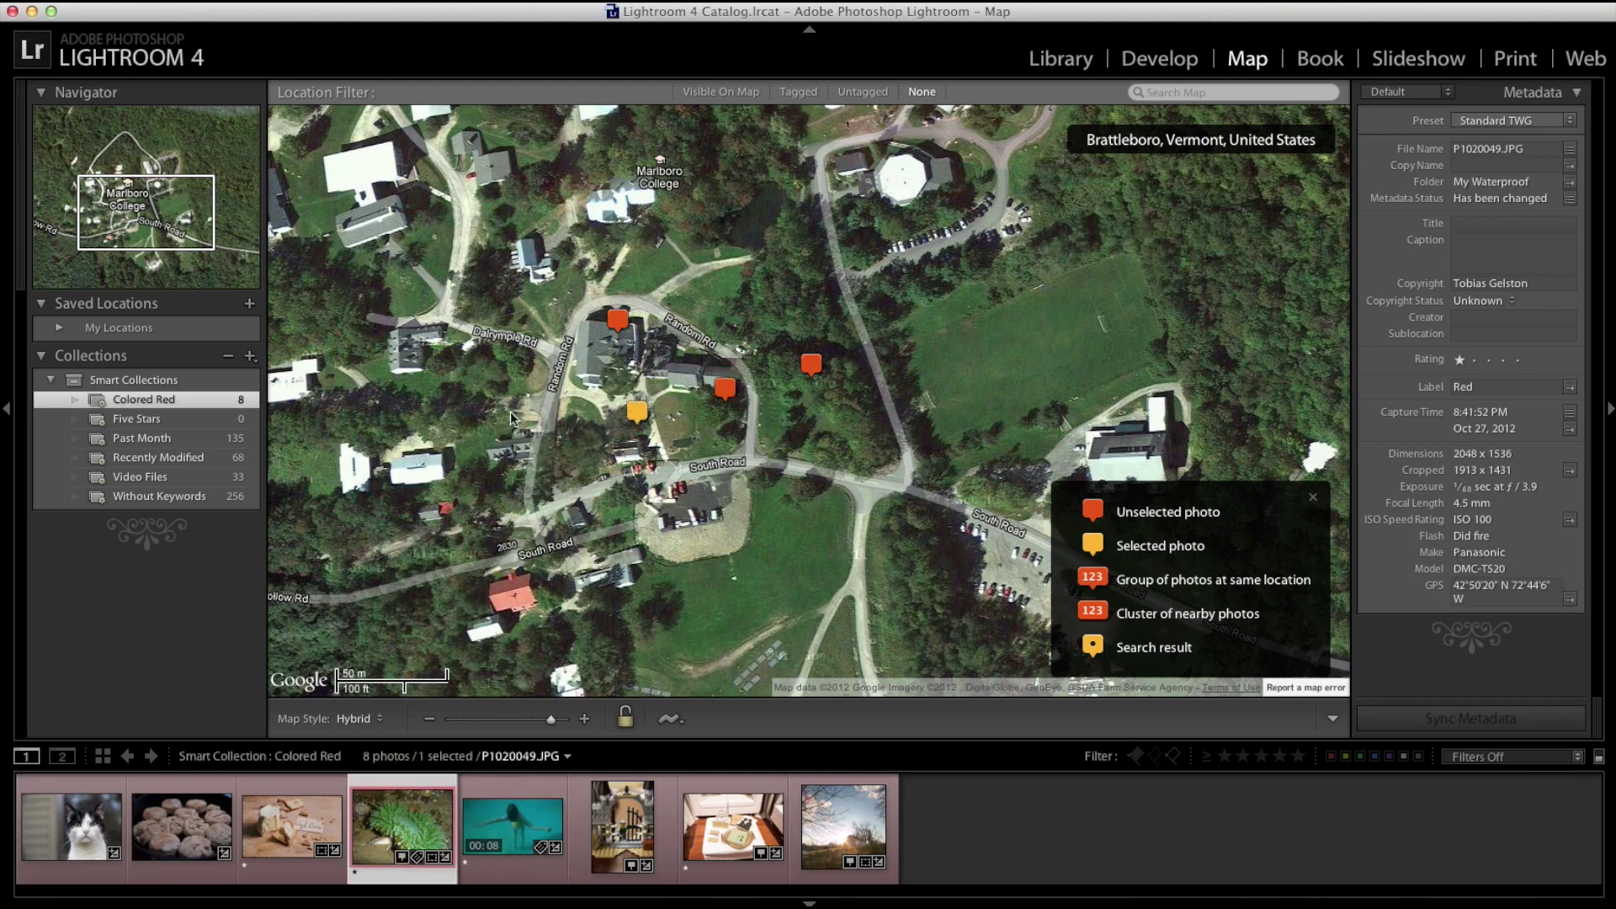
pyautogui.click(1188, 92)
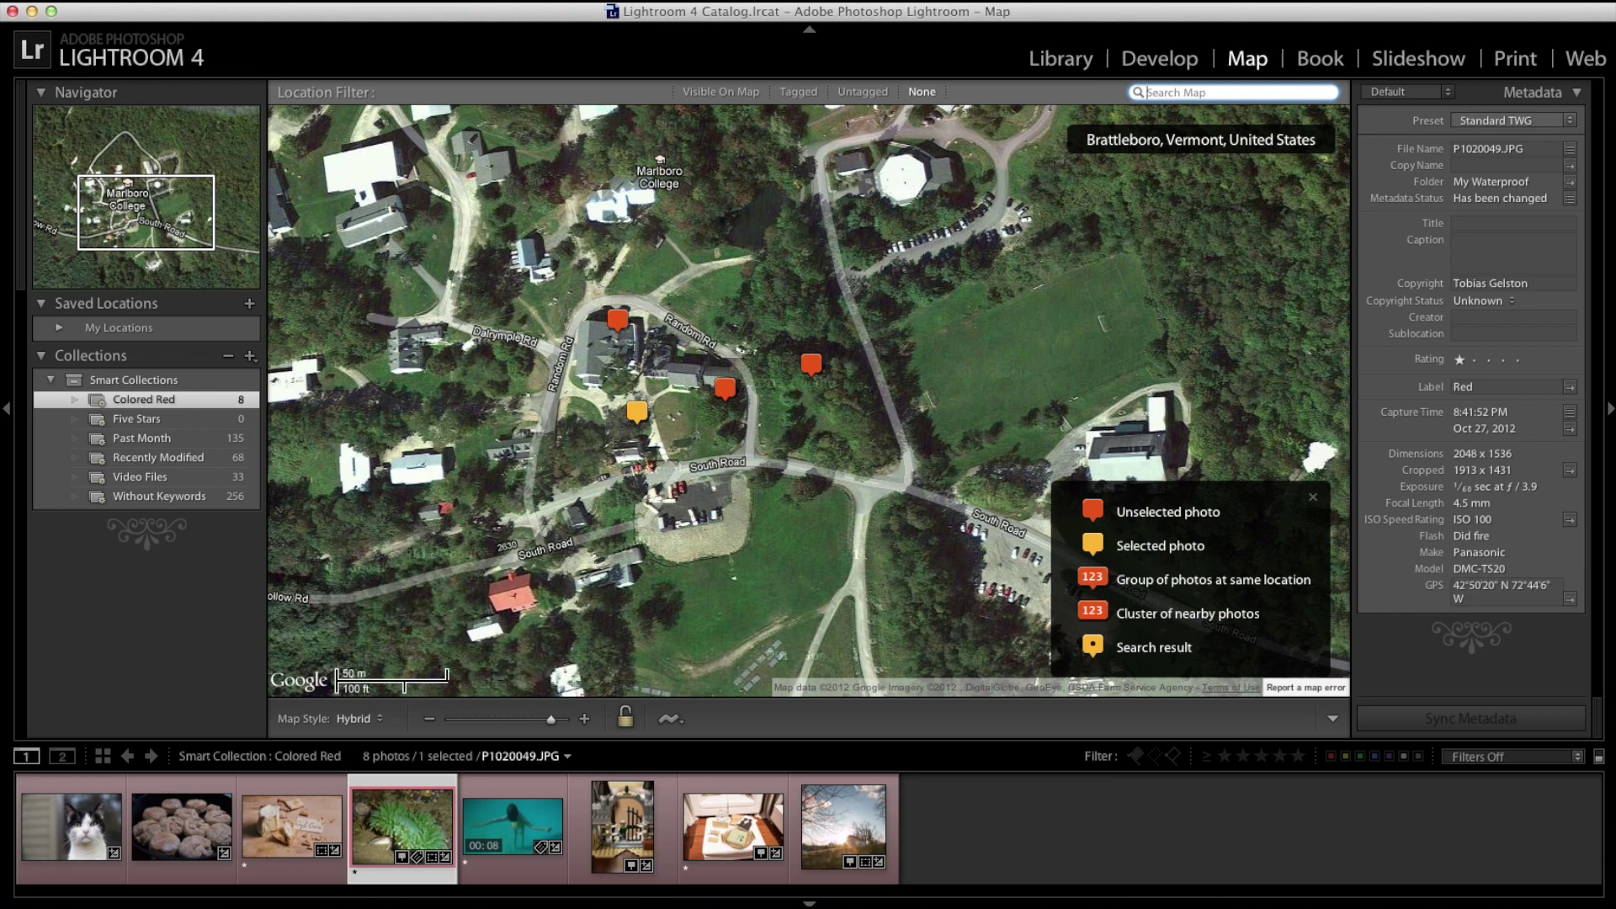
# Clear the photo selection and return to the Library with the cat photo displayed
pyautogui.click(1063, 832)
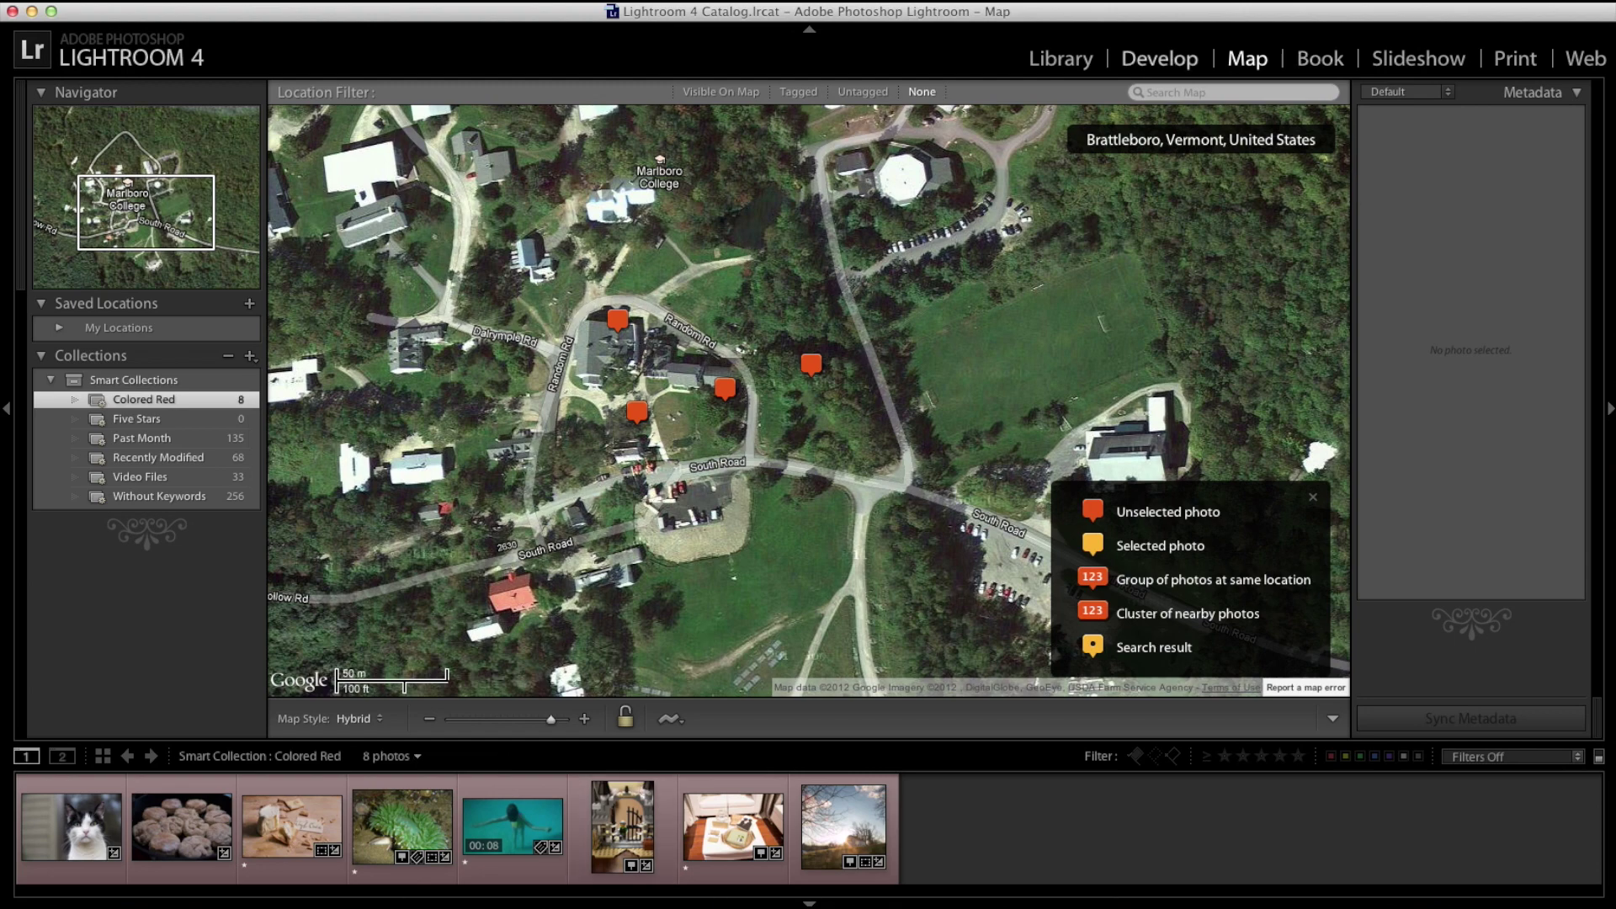
pyautogui.click(1061, 59)
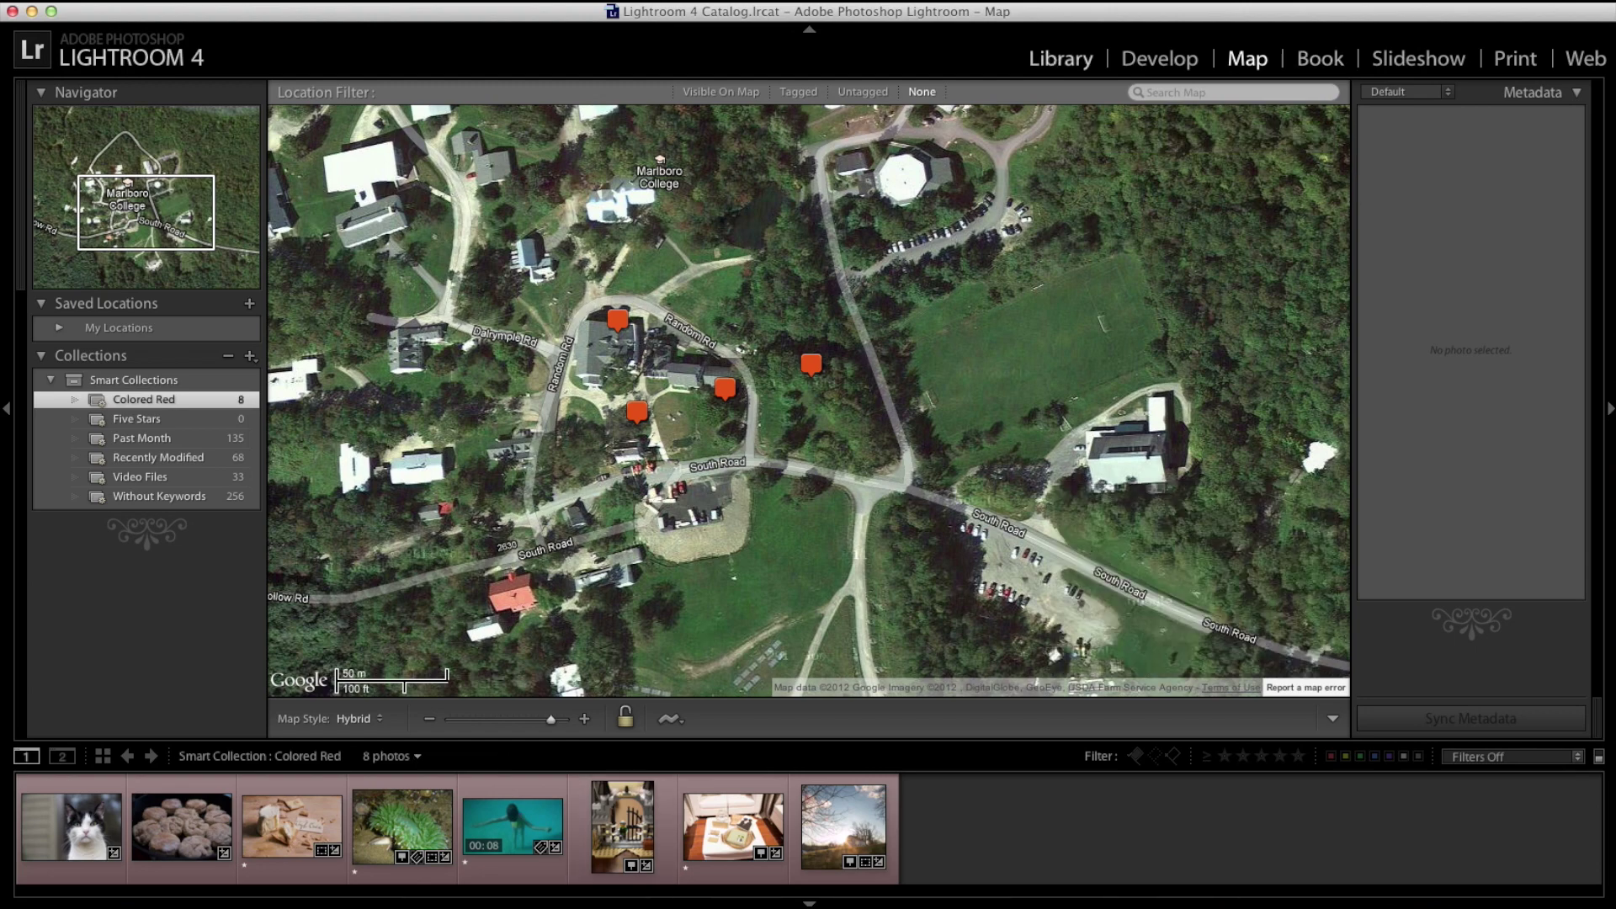
pyautogui.click(71, 827)
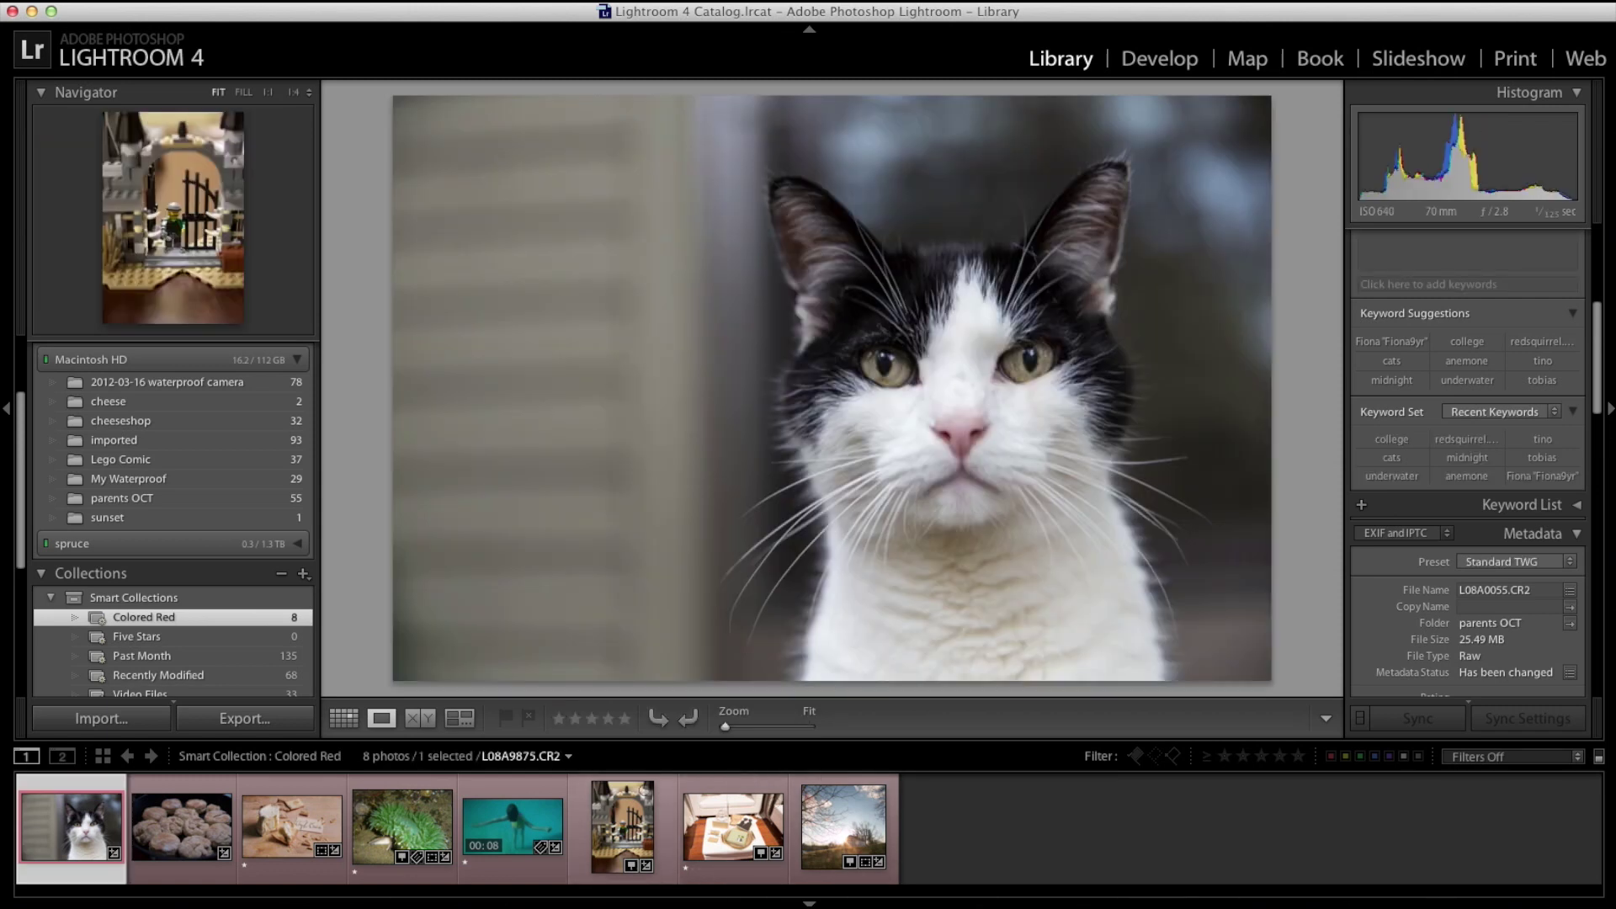
# Open the underwater clip P1020092.MP4, play and pause it at 00:01, and show its trimming controls
pyautogui.click(503, 820)
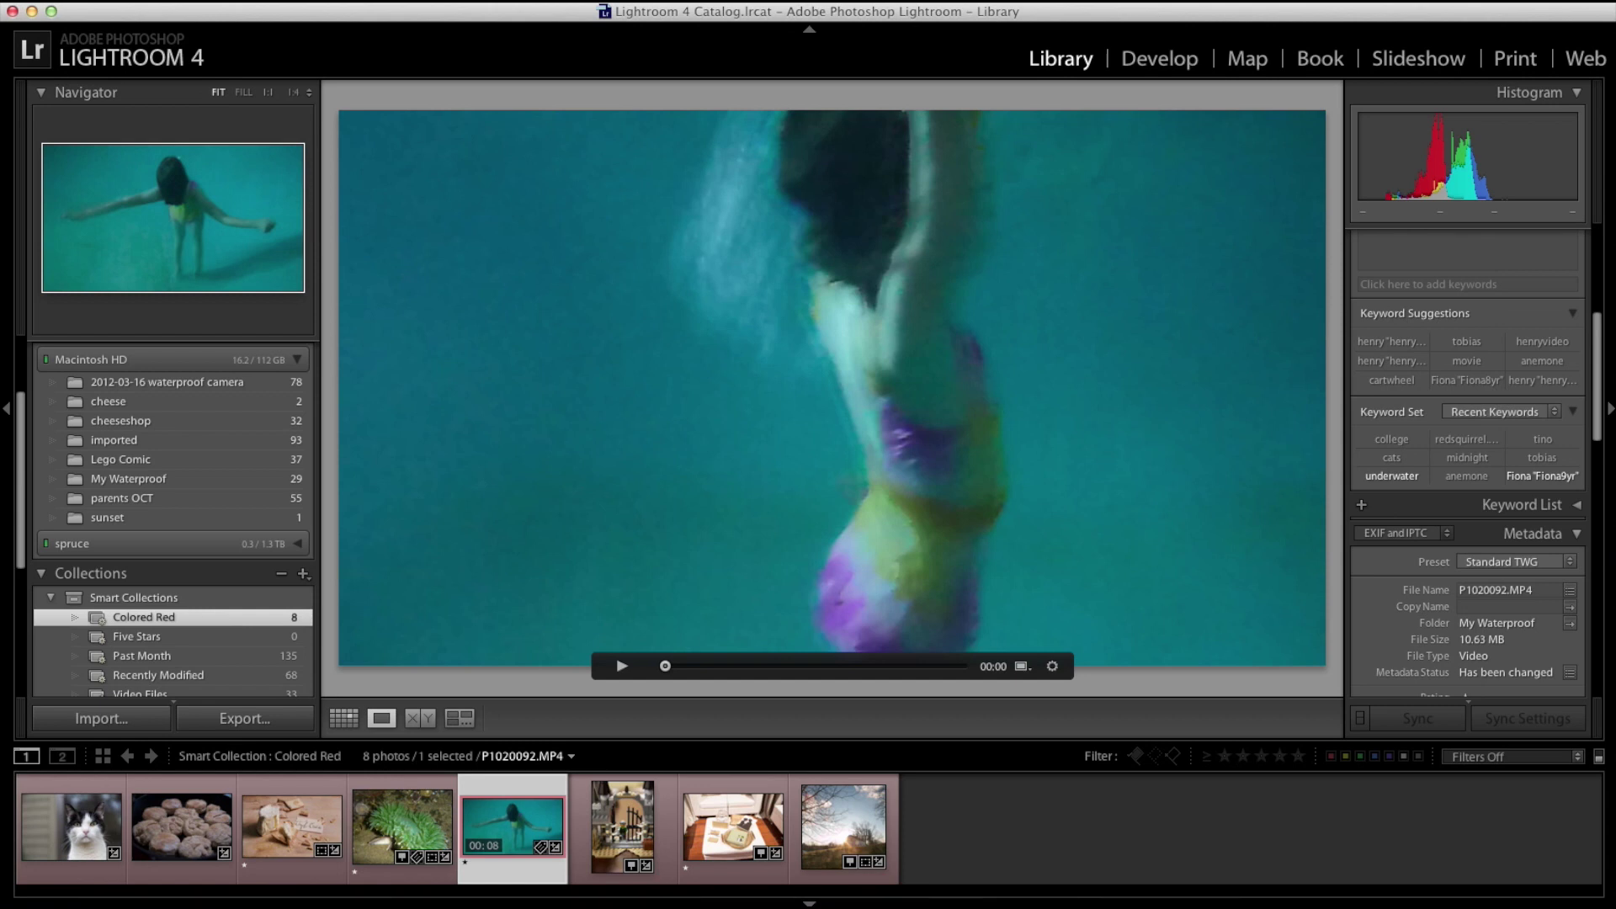
pyautogui.press('space')
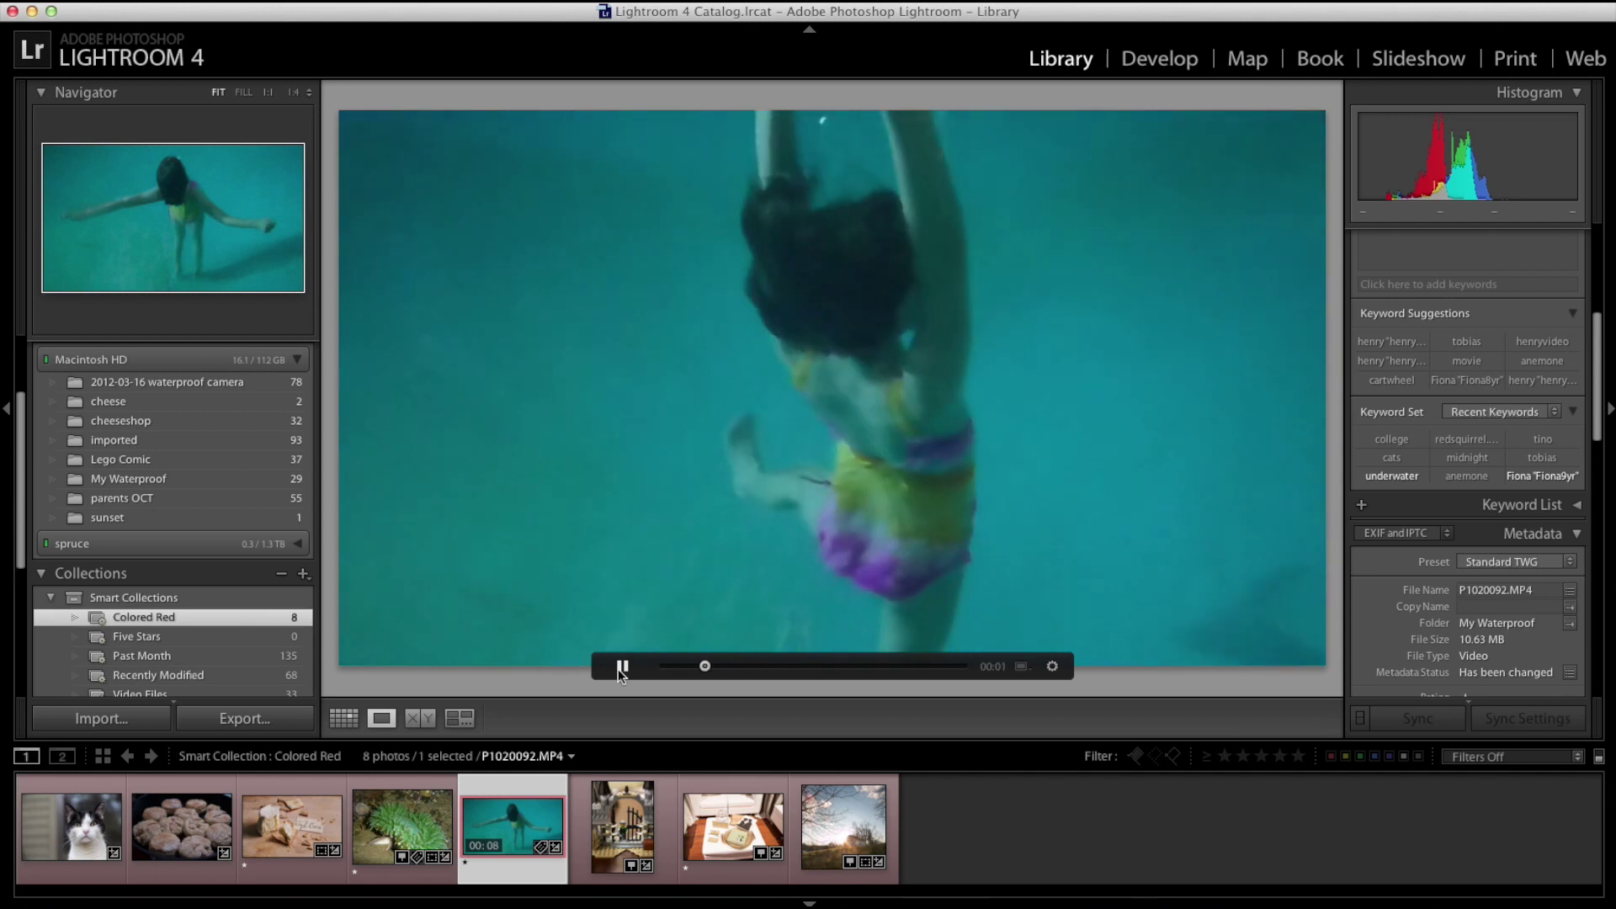
pyautogui.press('space')
pyautogui.click(1021, 666)
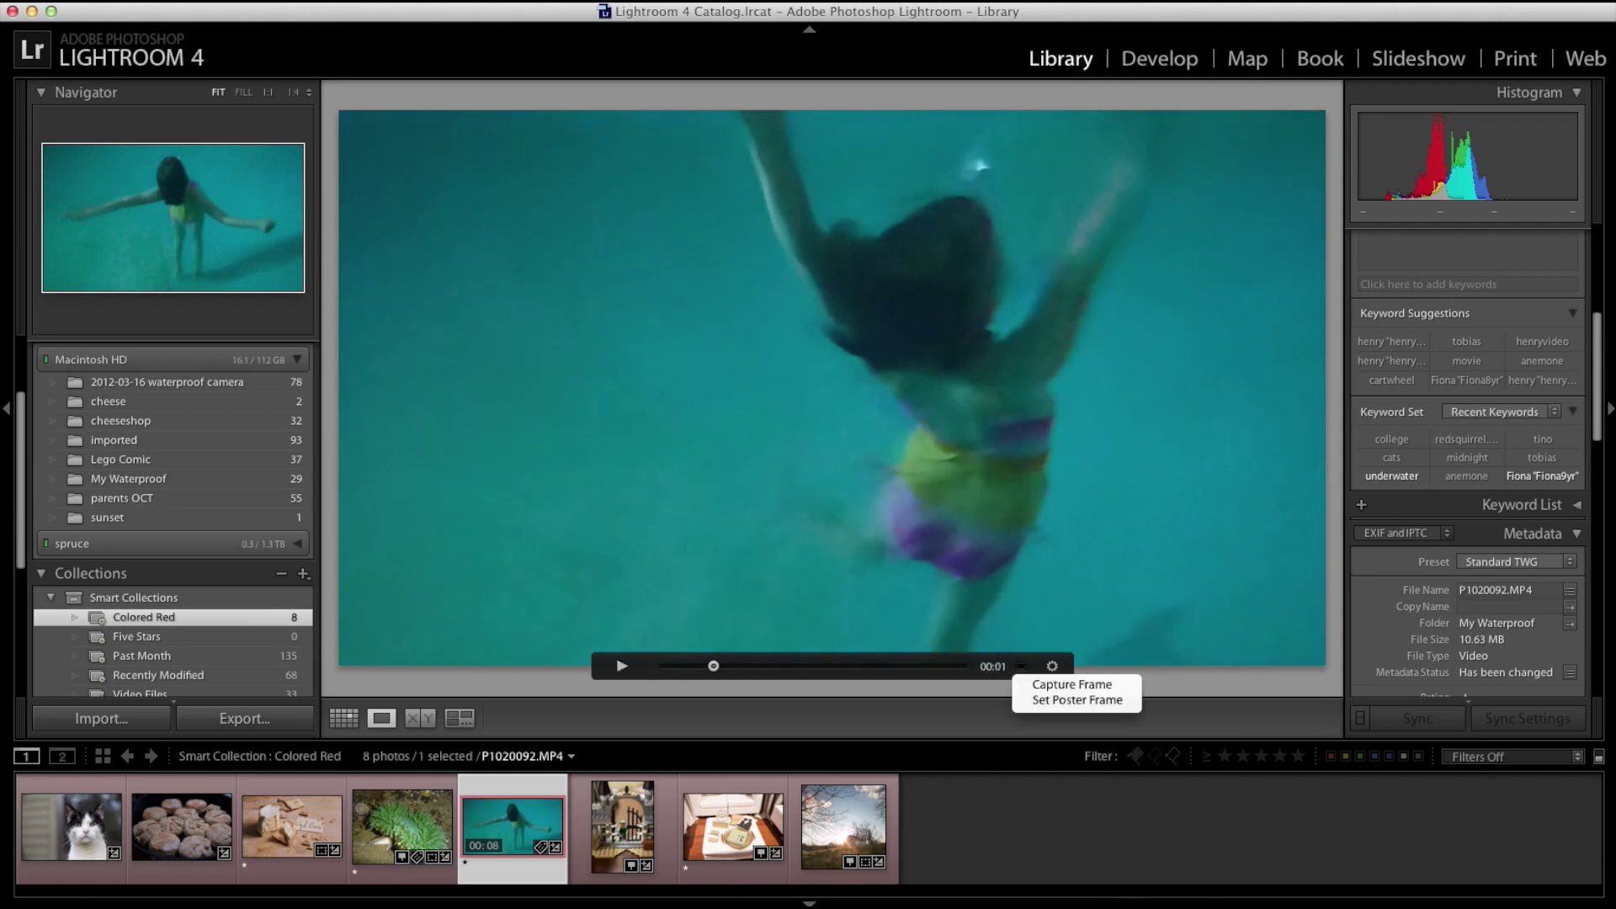
pyautogui.click(1052, 666)
pyautogui.click(1053, 666)
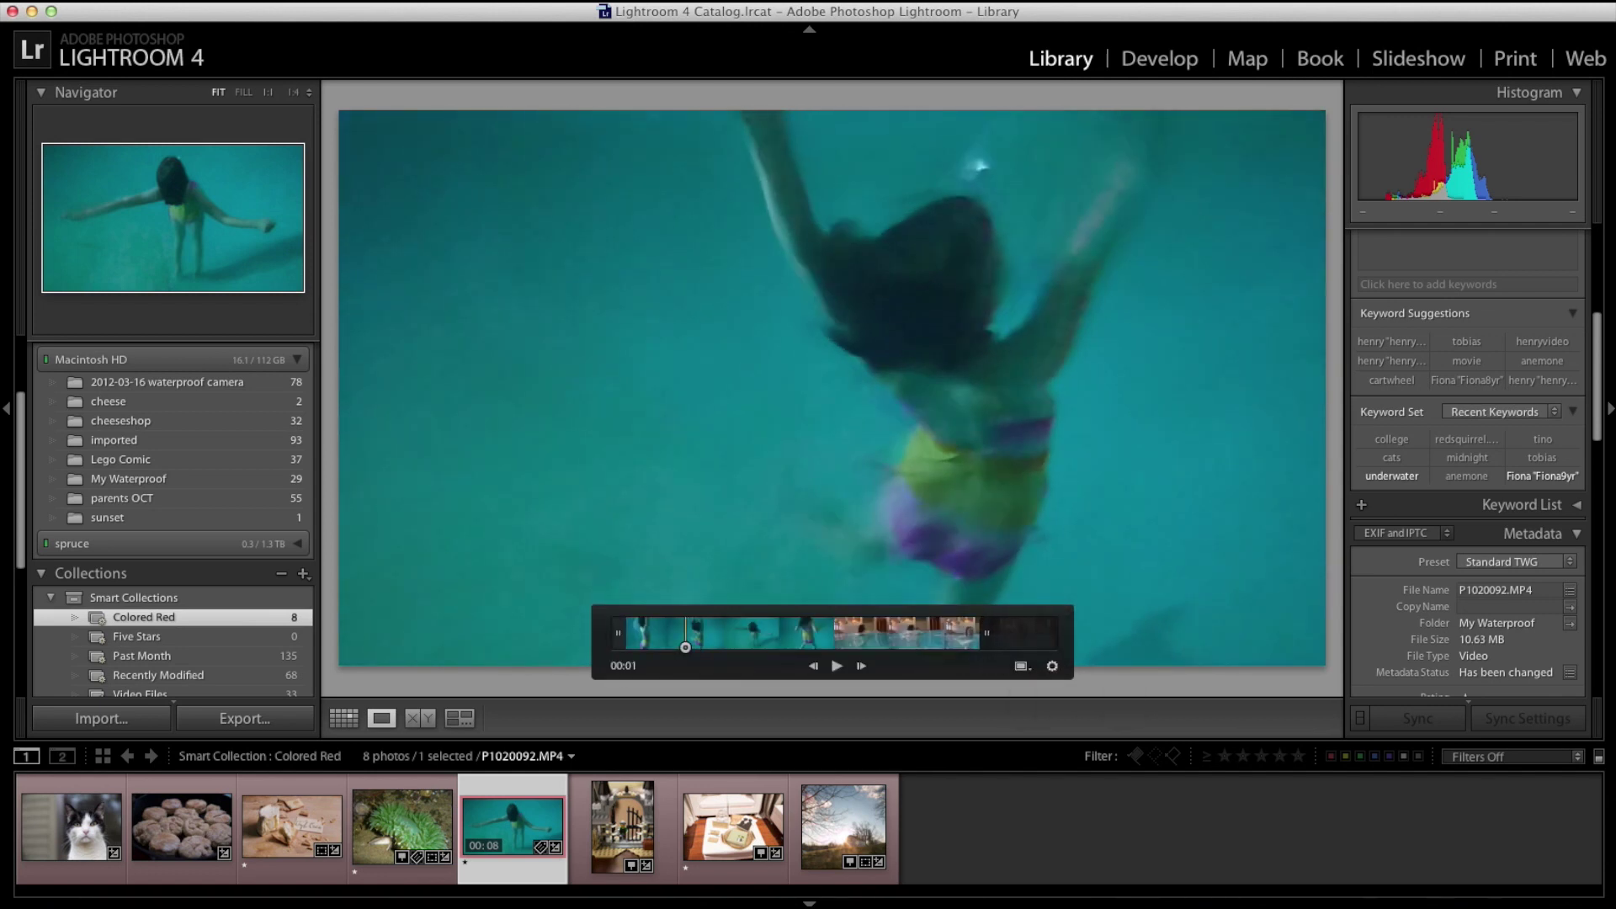